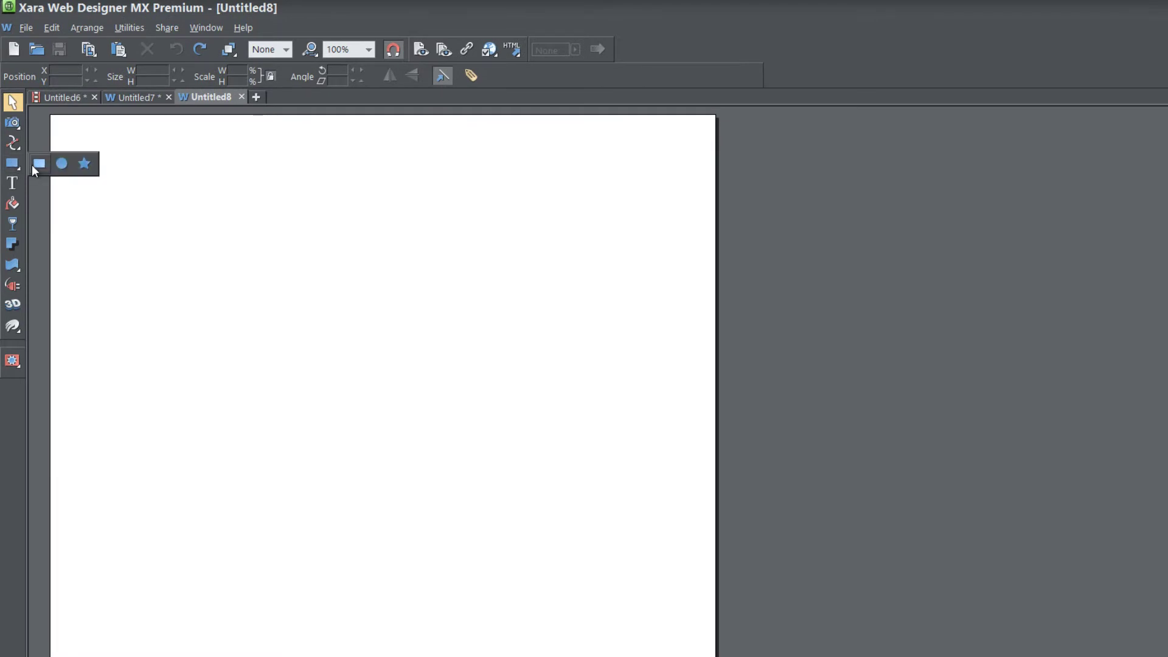
Draw a 316×256 px rectangle and shift its fill hue to teal in the Color editor
left_click(36, 163)
left_click_drag(169, 266, 445, 489)
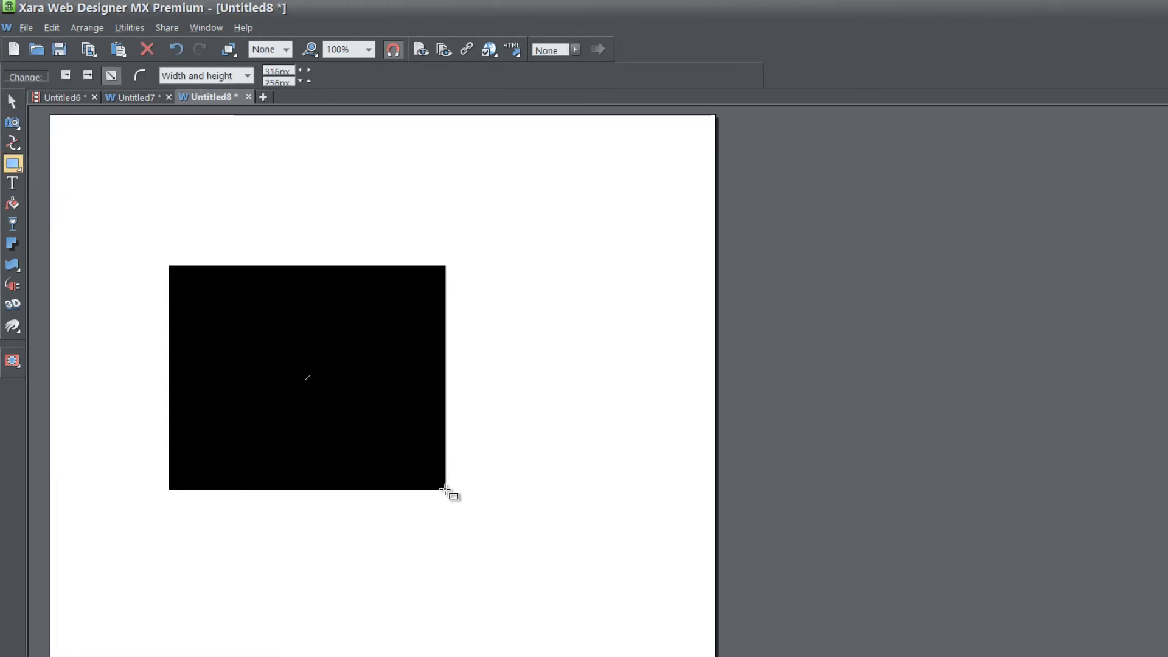
key("ctrl+e")
left_click(596, 329)
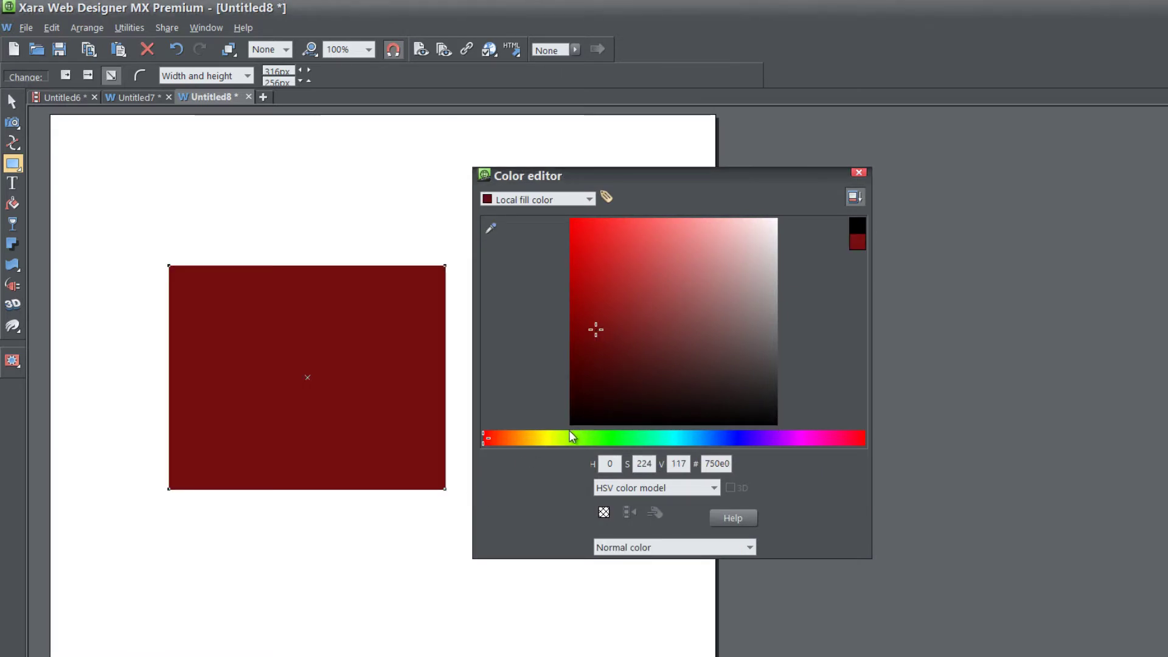
left_click_drag(575, 435, 674, 438)
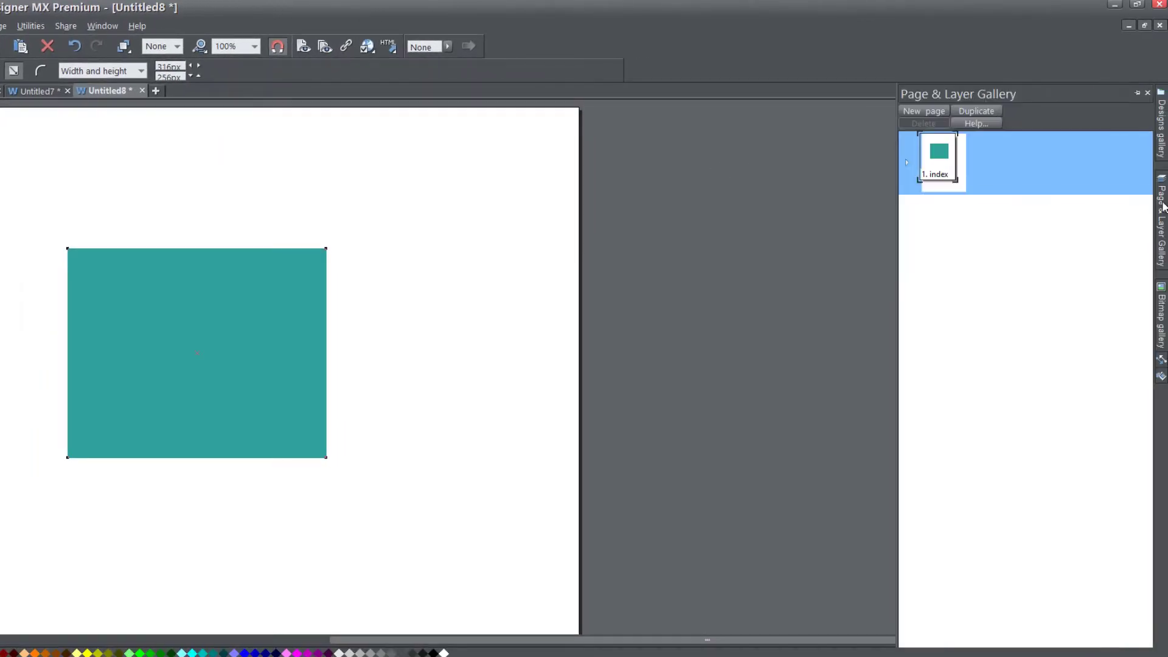
Pin the Page & Layer Gallery and set the teal rectangle to Repeat on all pages
left_click(1138, 92)
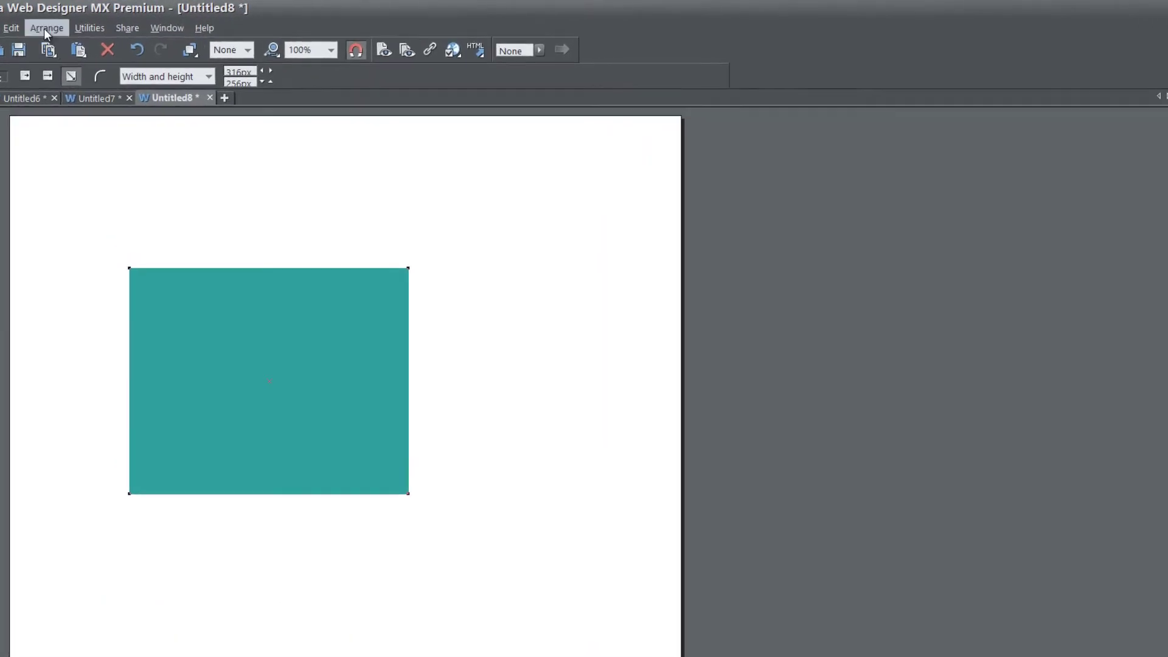
left_click(44, 27)
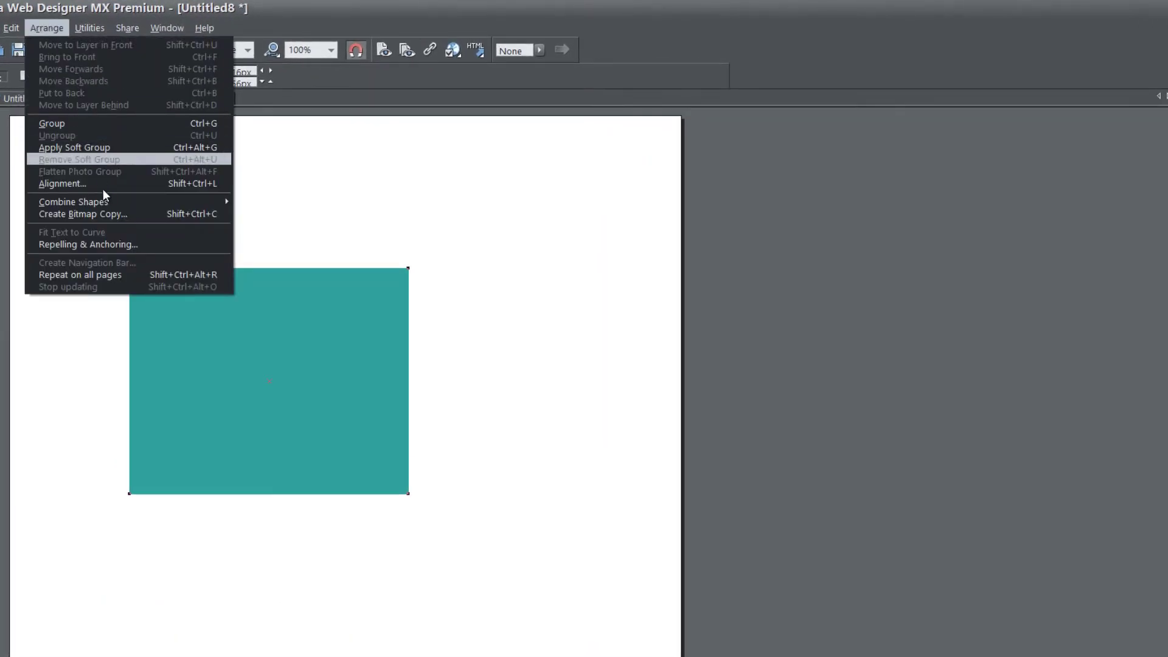
left_click(137, 275)
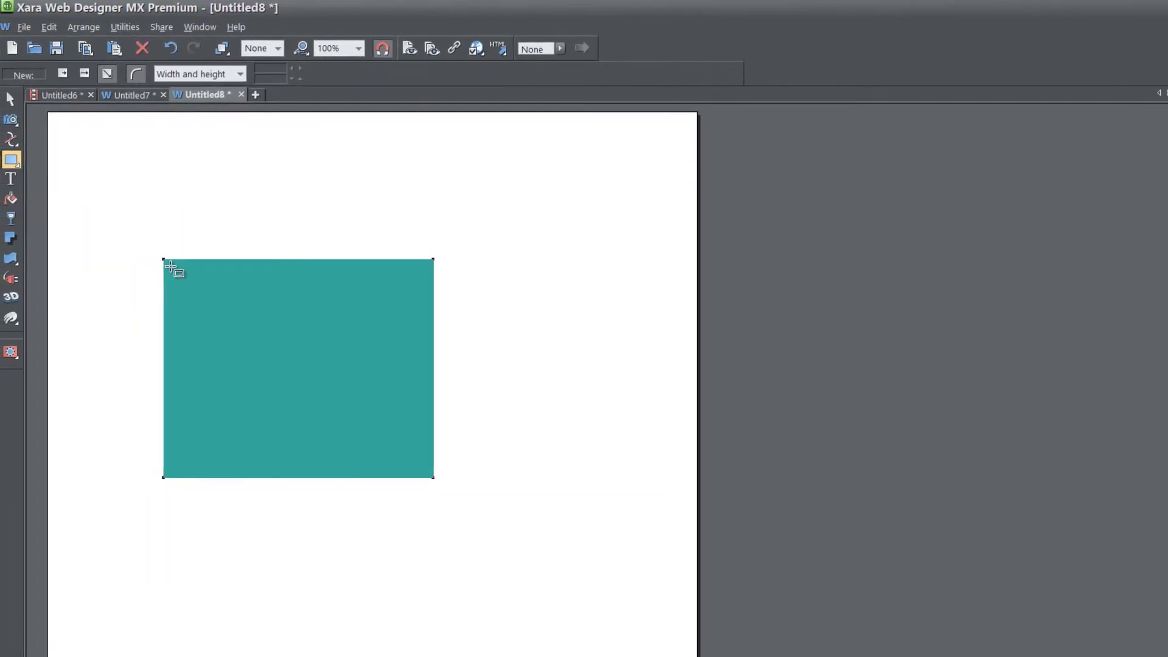
left_click(16, 106)
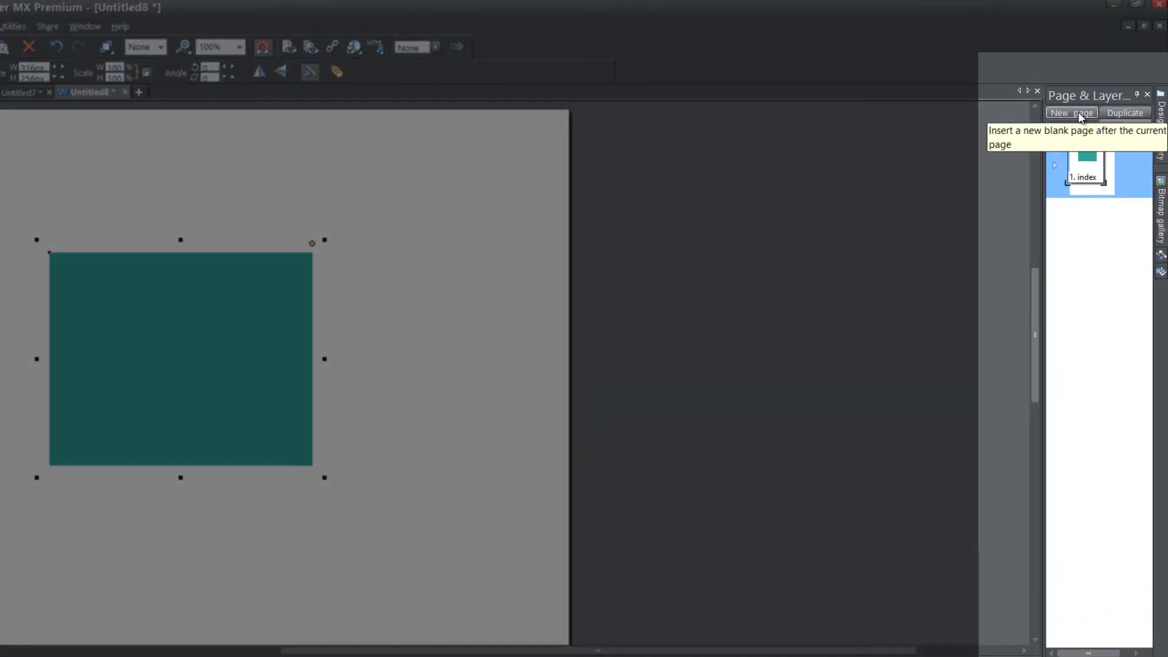
Add three new pages (2, 3 and 4) from the Page & Layer Gallery
left_click(1079, 115)
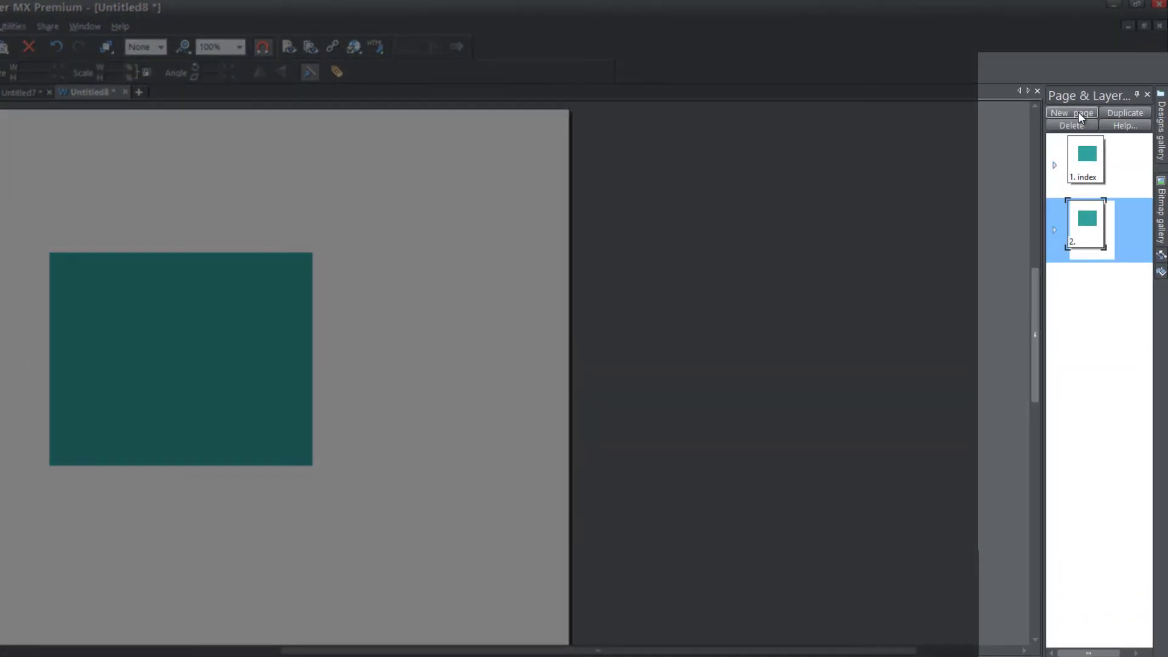
left_click(1078, 112)
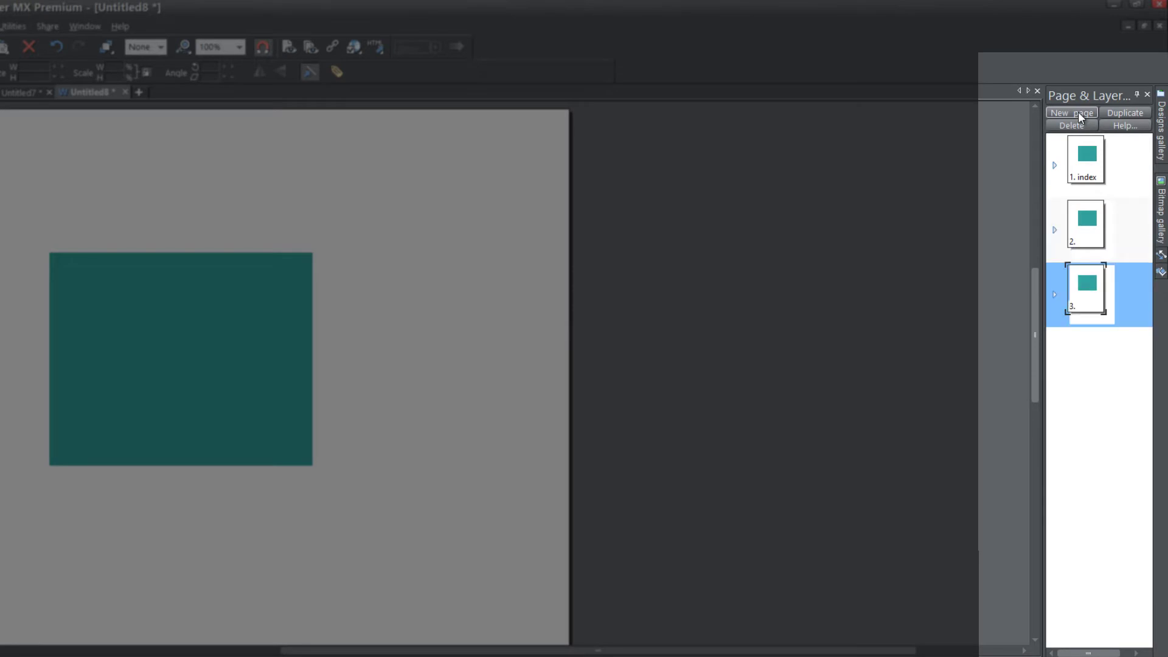
left_click(1078, 112)
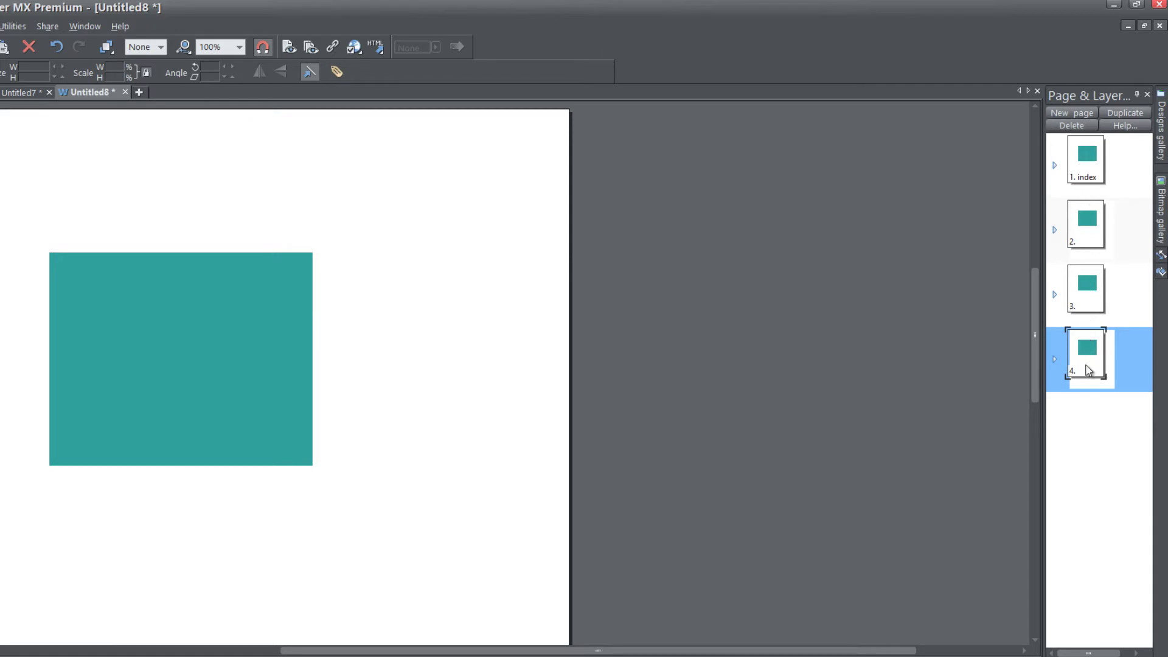
Add page 5 and stop its rectangle updating, detaching just this copy
left_click(1078, 114)
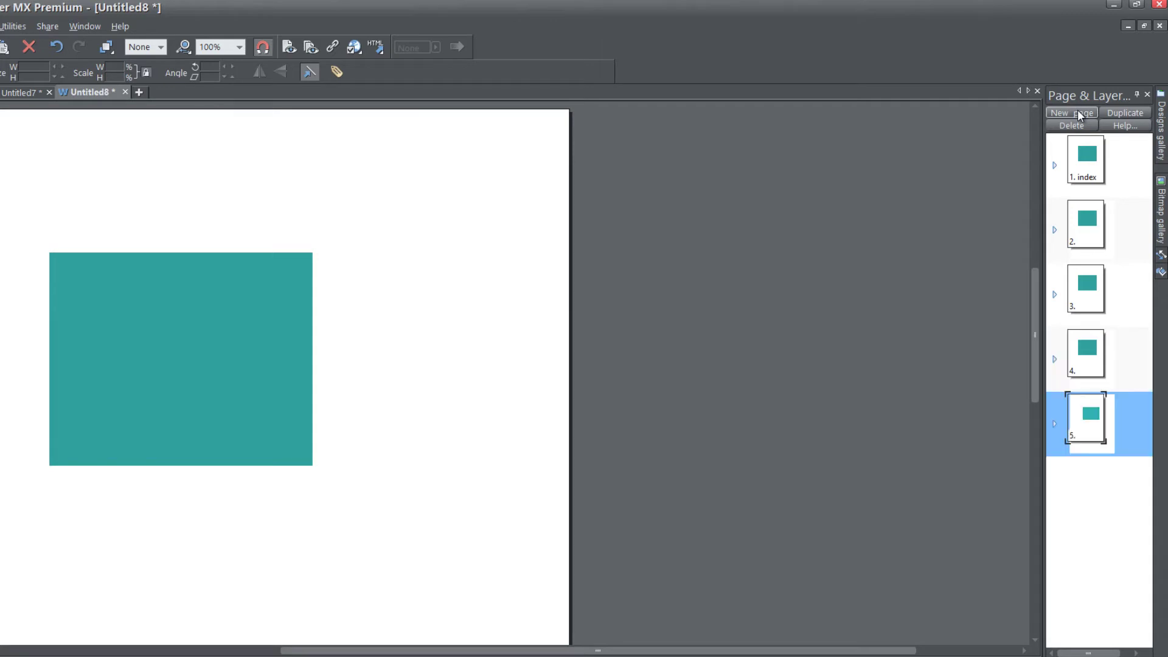
left_click(221, 336)
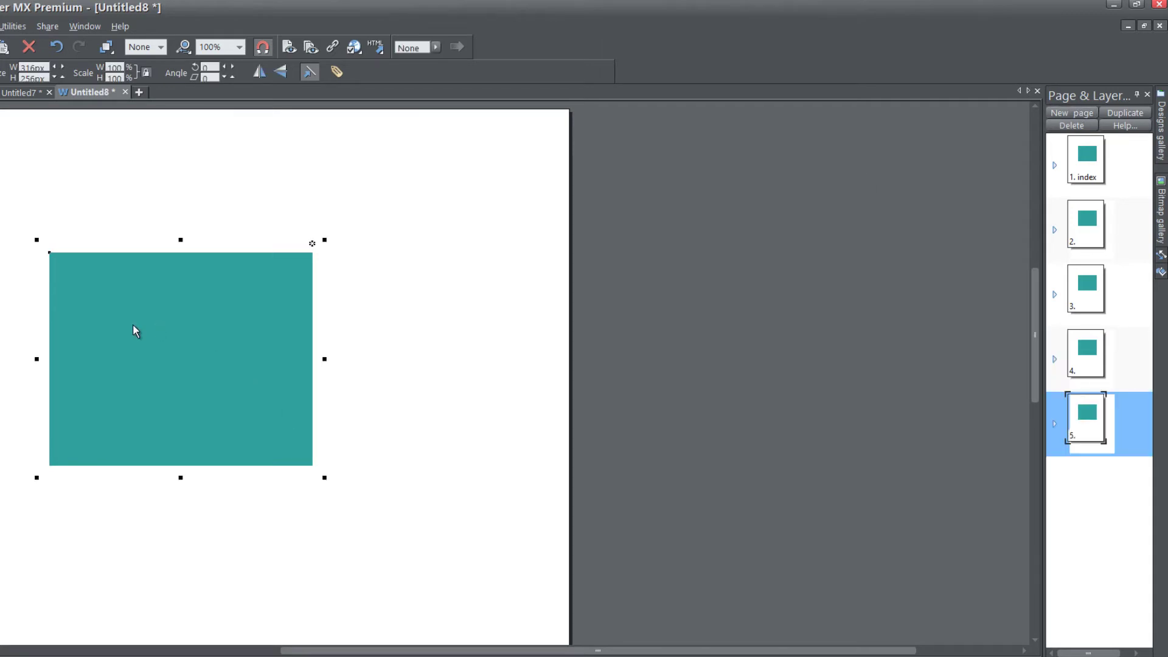
left_click(203, 305)
right_click(203, 308)
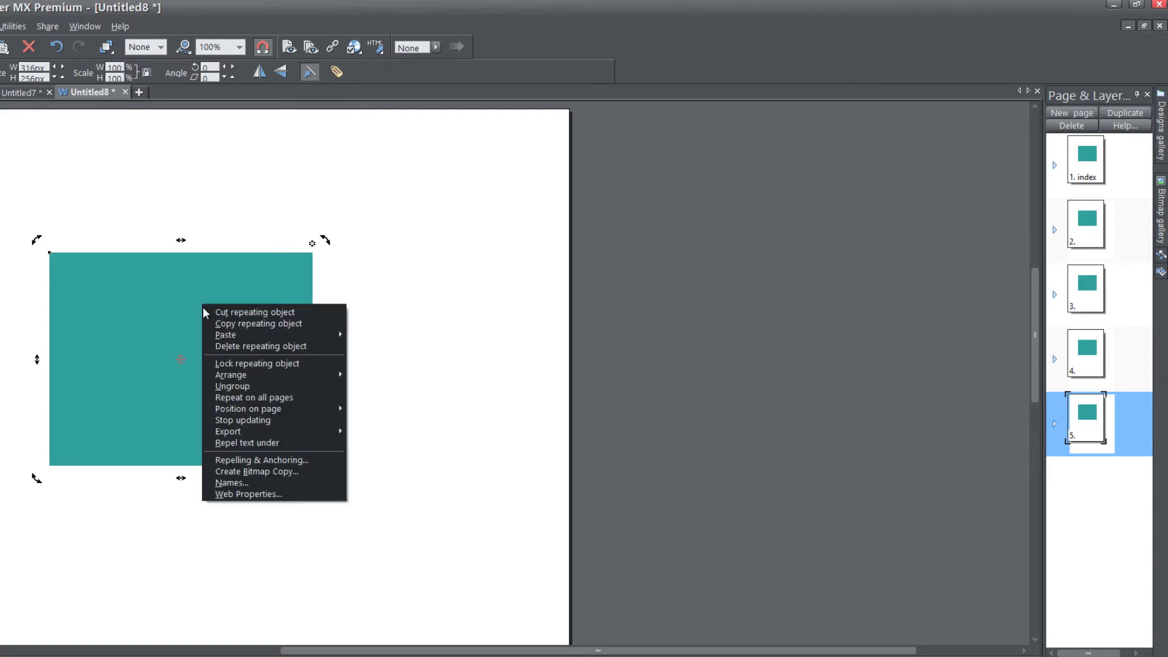
left_click(286, 421)
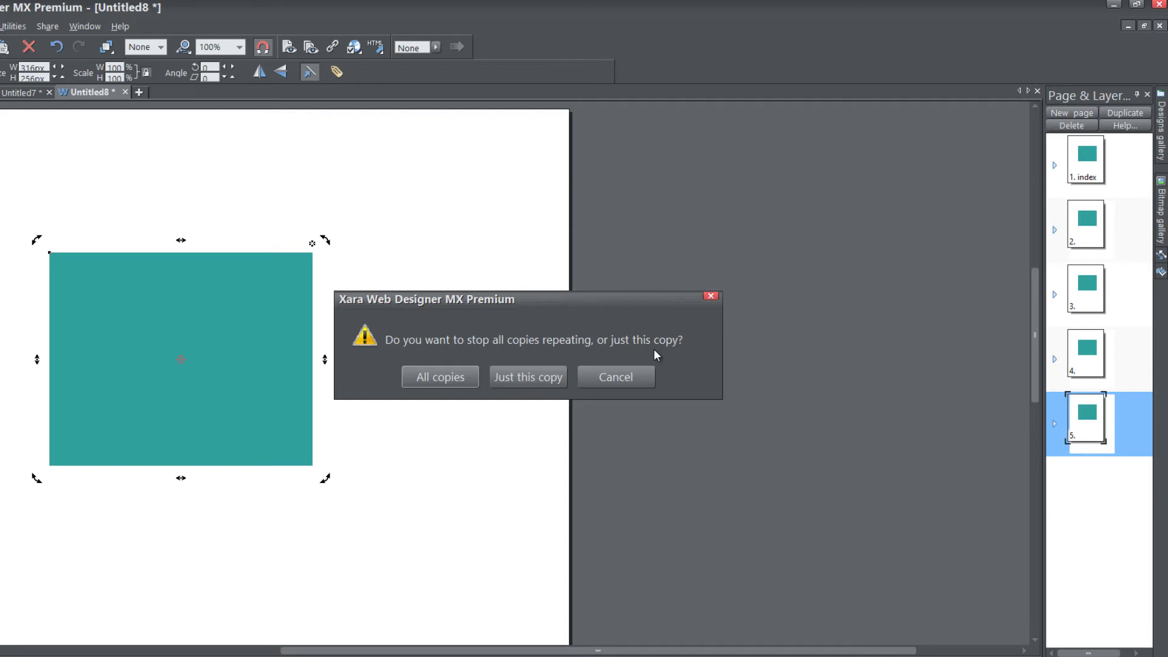
left_click(532, 377)
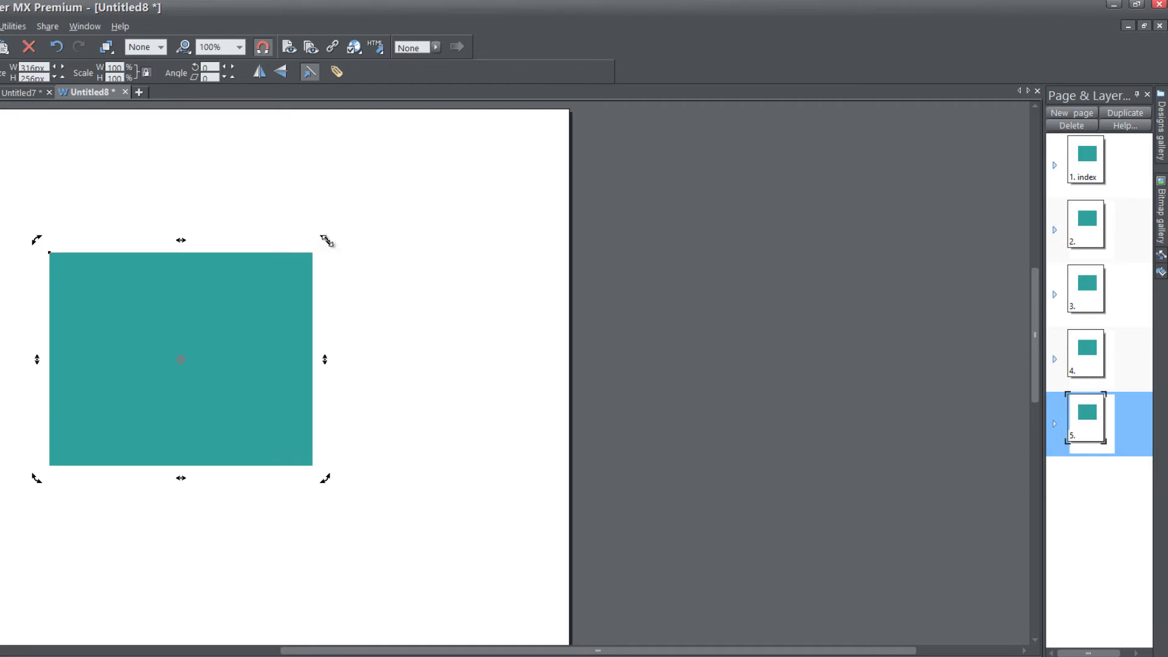
Rotate page 5's rectangle 45° into a diamond, then review pages 1–4
left_click_drag(326, 240, 370, 390)
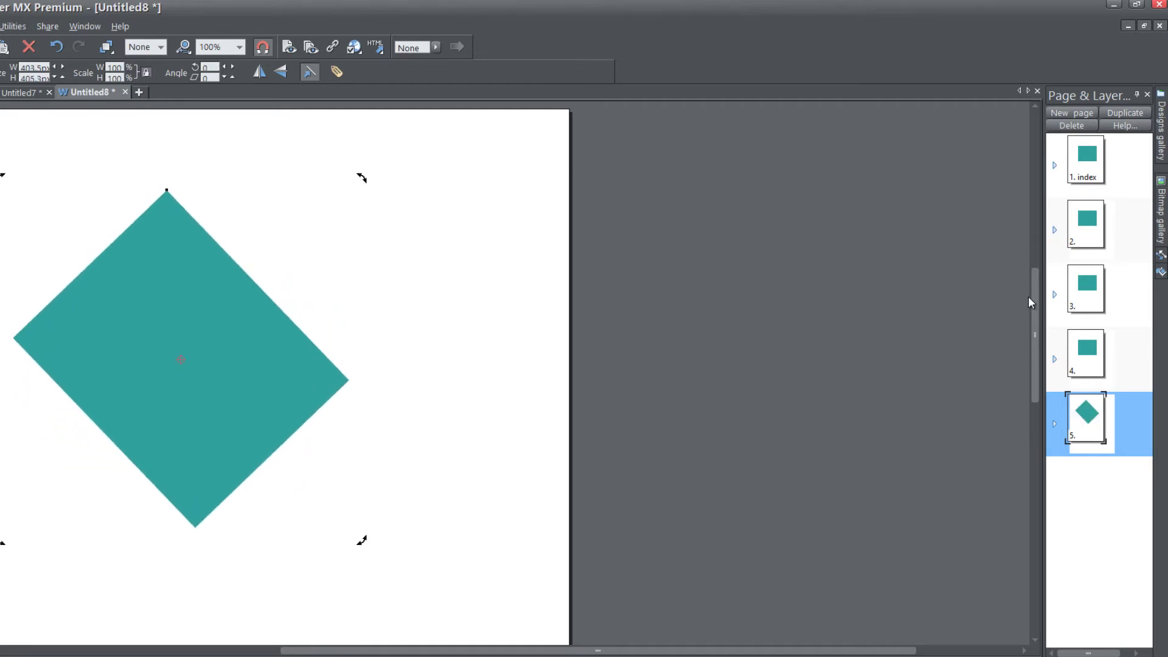
left_click(1097, 359)
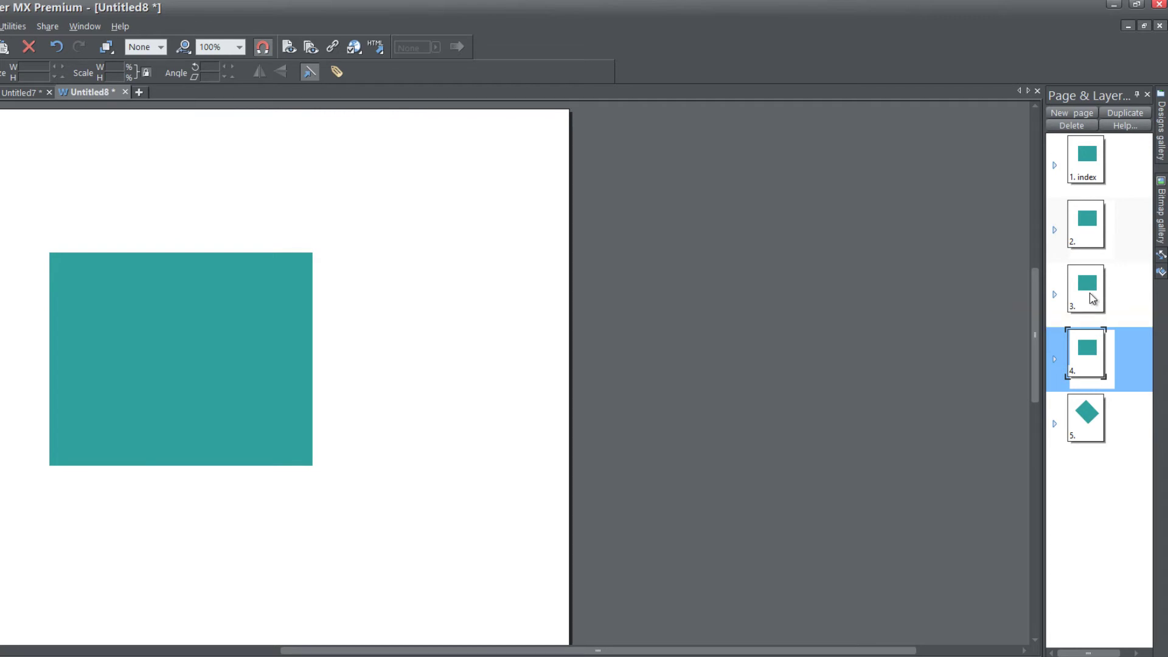
left_click(1089, 296)
left_click(1091, 218)
left_click(1089, 186)
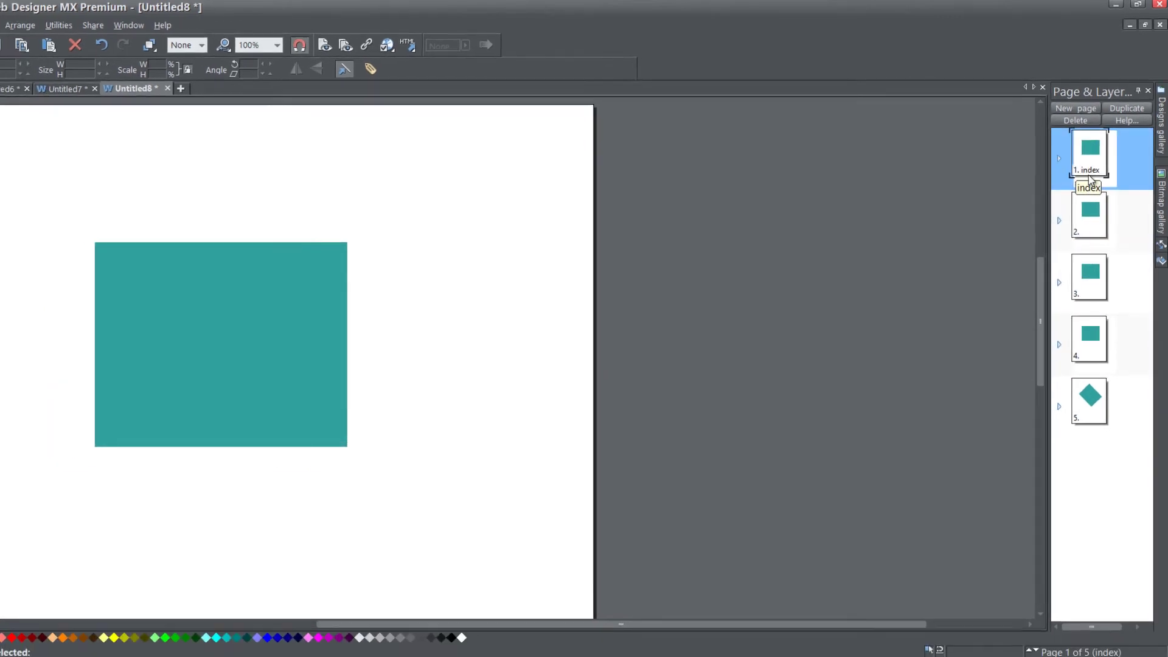
left_click(1089, 226)
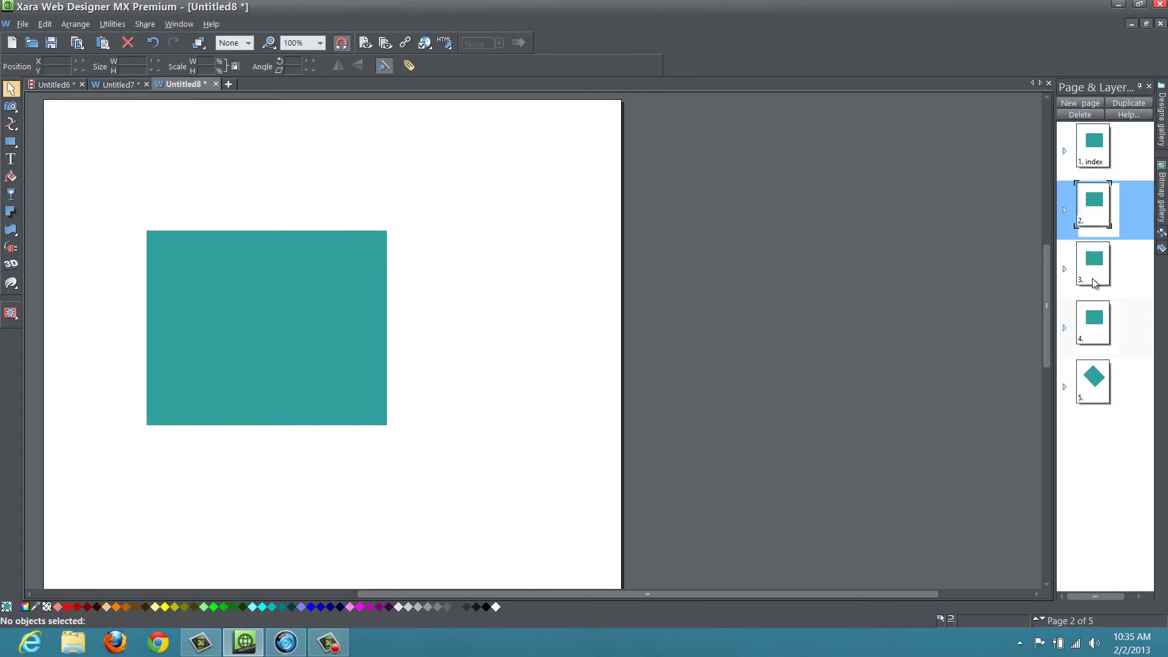
left_click(1094, 283)
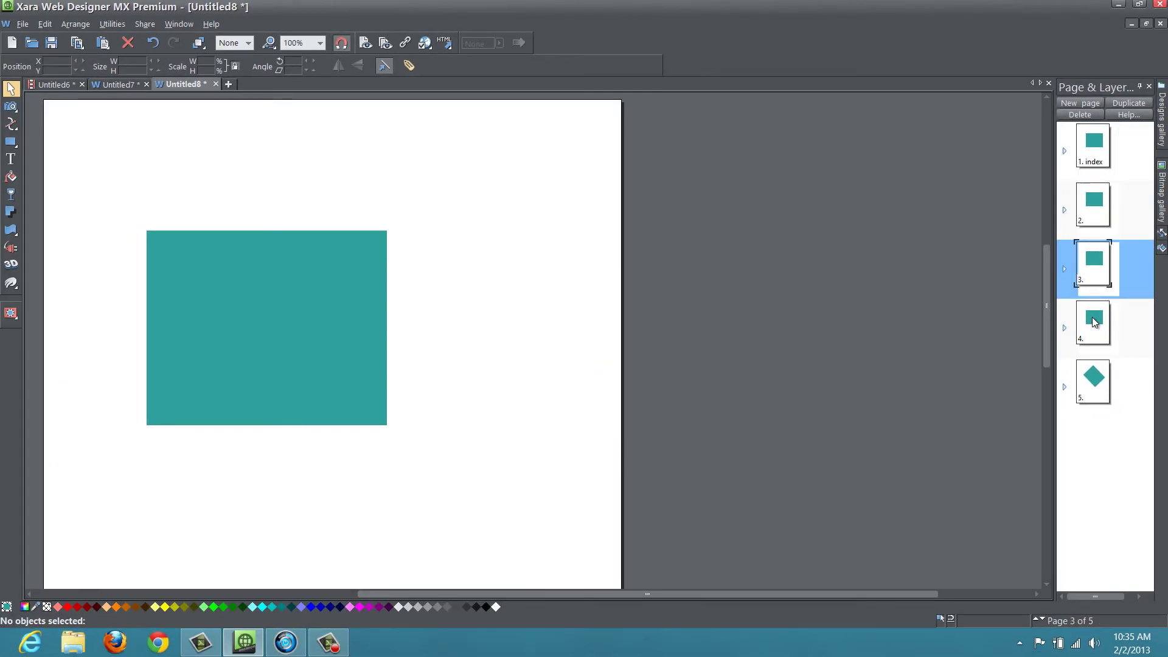
left_click(1095, 322)
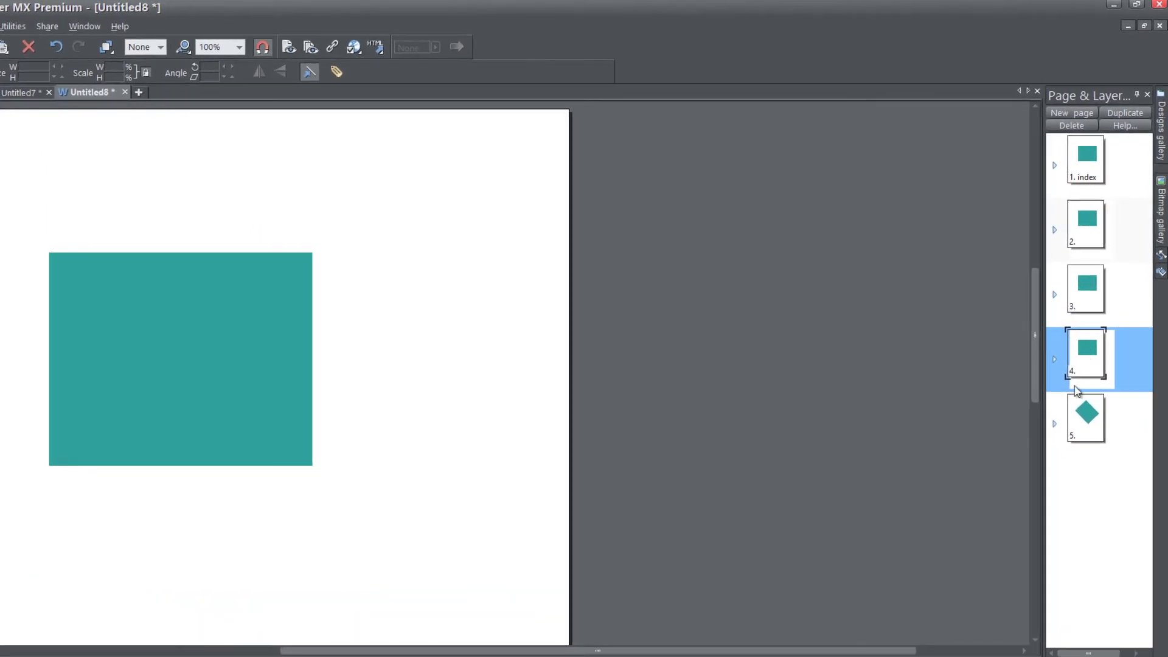
Move the diamond across page 5's right edge, then step through pages 1–4, ending on page 4
left_click(1080, 437)
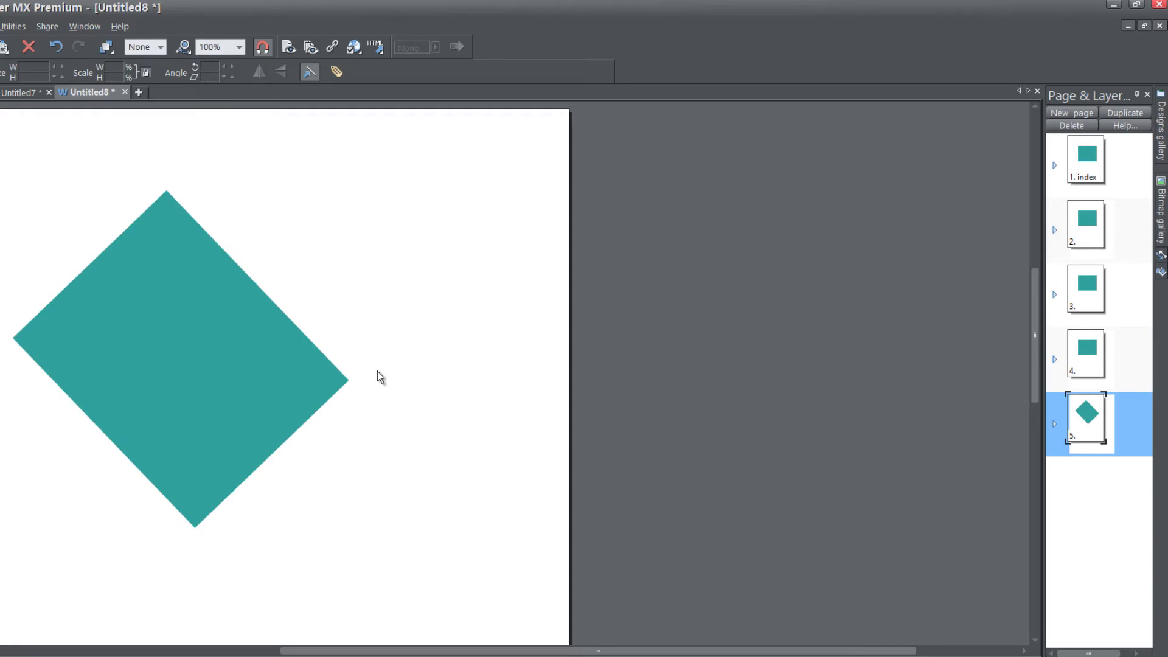
left_click_drag(176, 345, 411, 309)
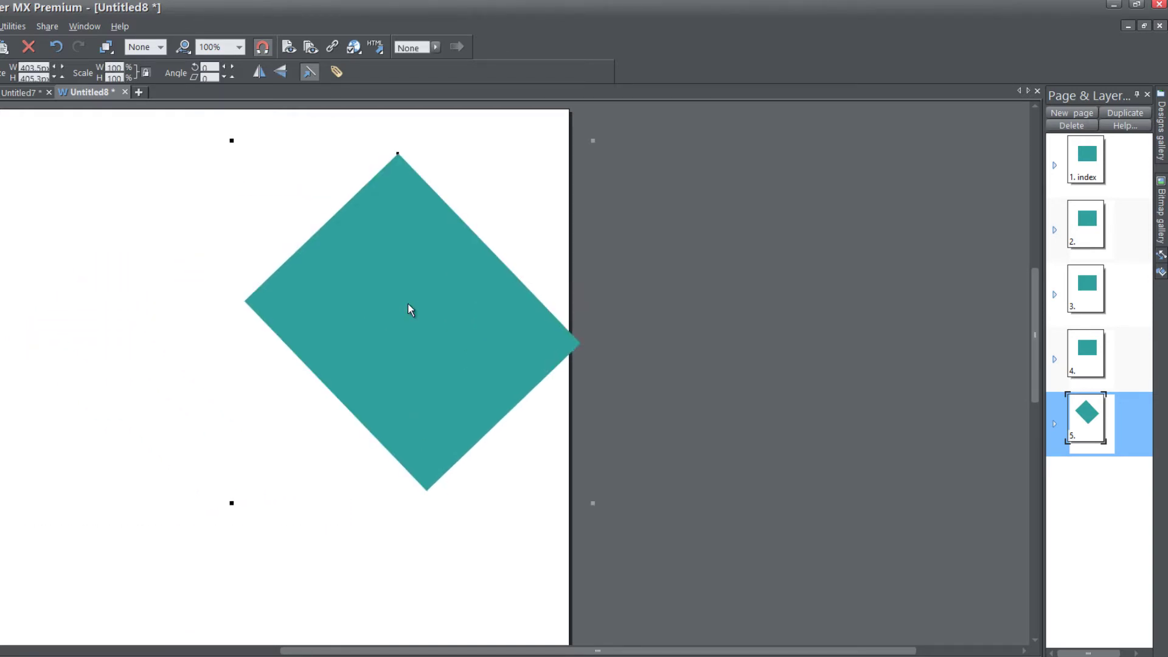
left_click(1086, 346)
left_click(1088, 290)
left_click(1090, 233)
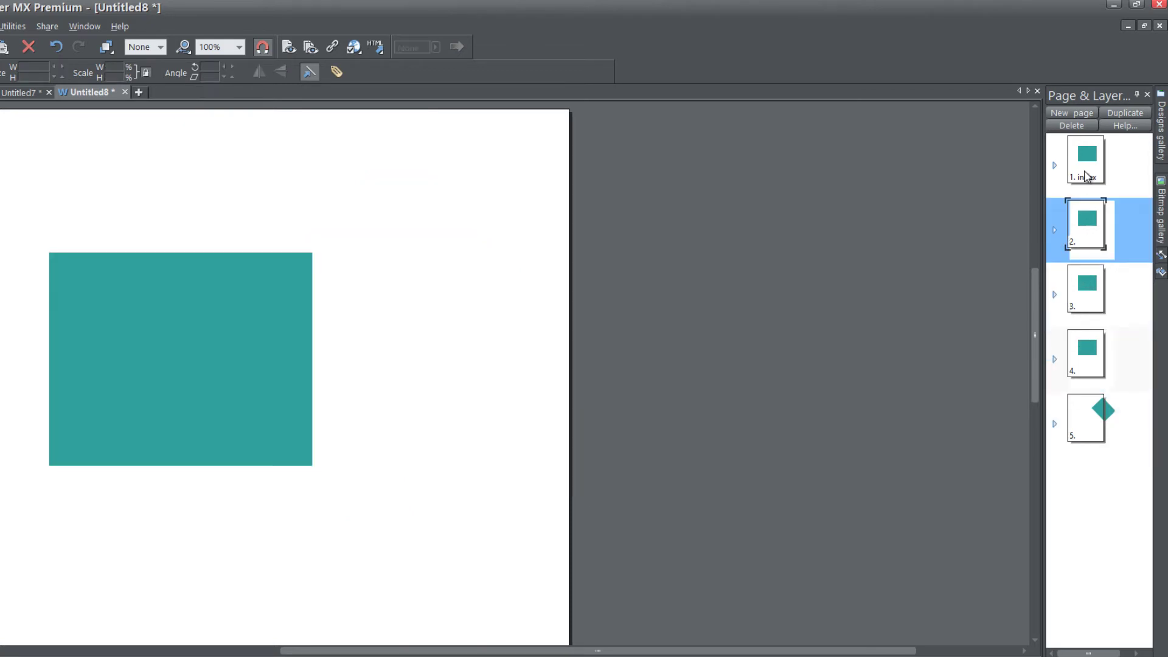
left_click(1085, 173)
left_click(1088, 225)
left_click(1084, 307)
left_click(1087, 359)
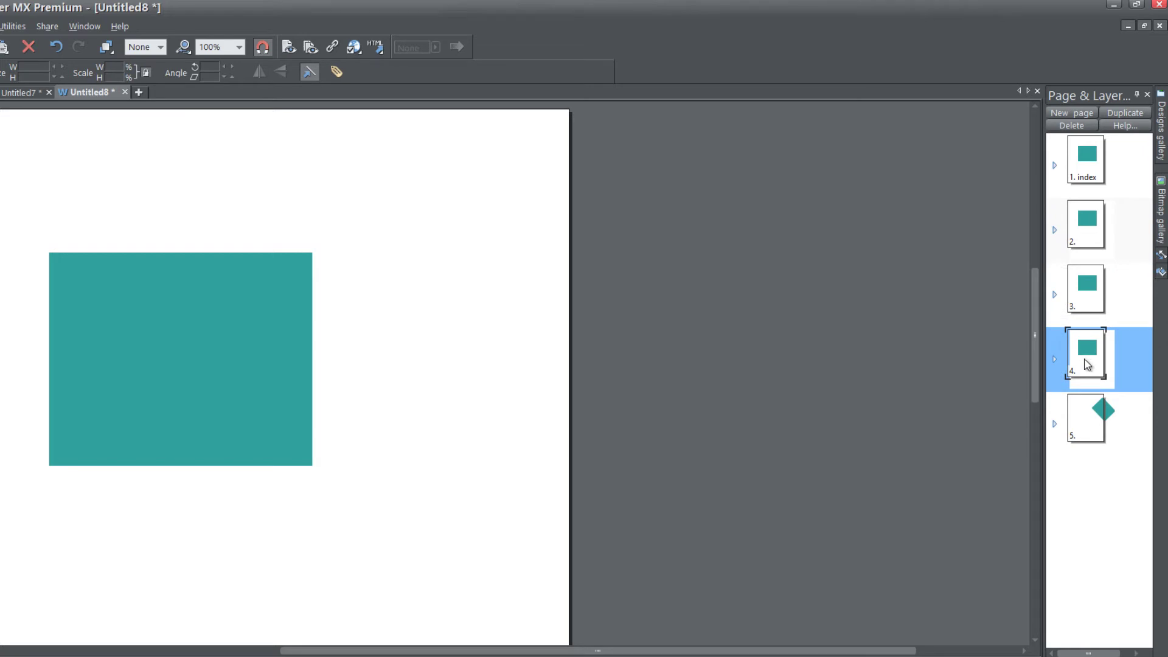
On page 5, drag the diamond from the right edge to the left, then slightly lower
left_click(1088, 424)
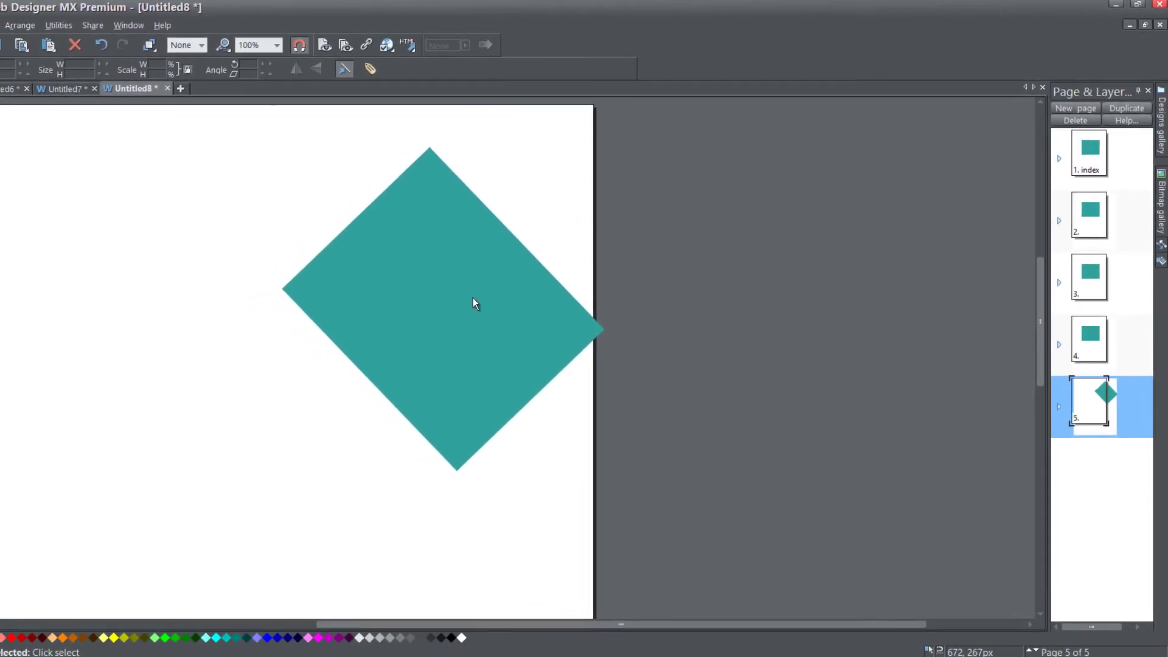
left_click_drag(457, 287, 198, 288)
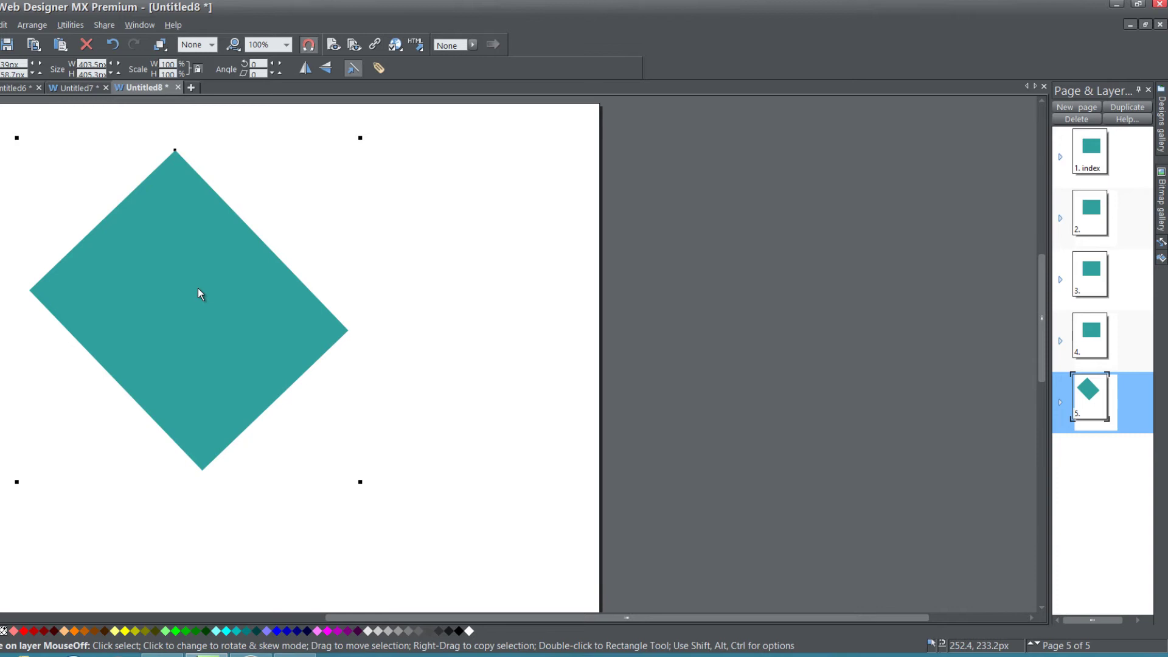
left_click_drag(198, 289, 229, 367)
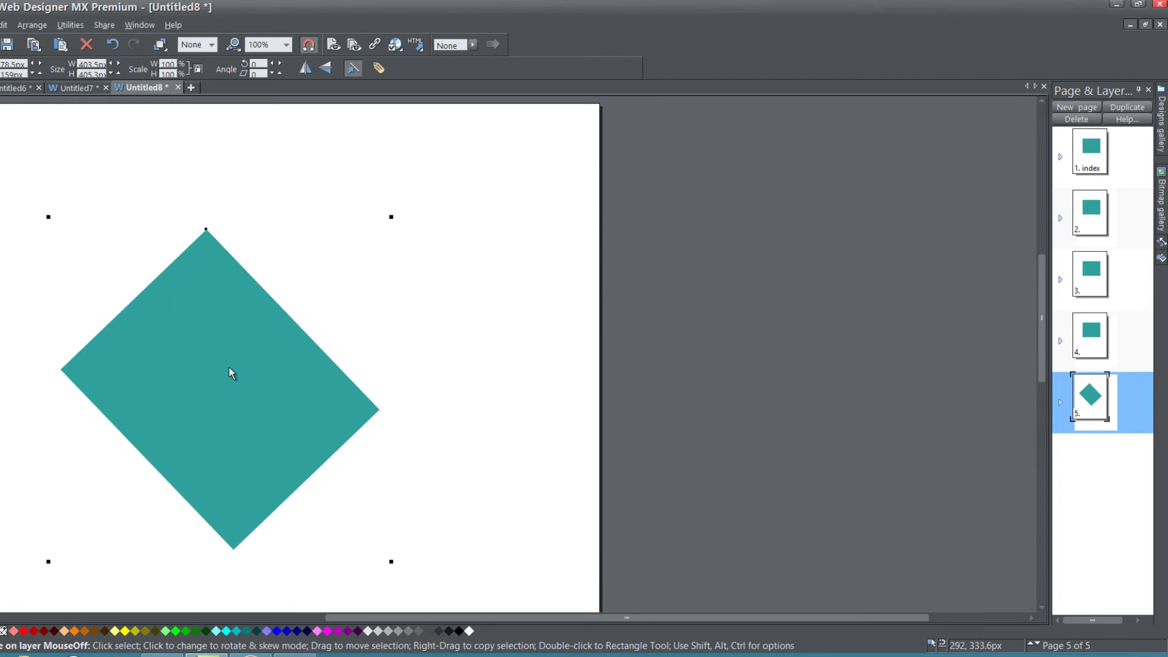
Add a page after page 4, move the repeated rectangle to the top-left corner, and reorder pages
left_click(1098, 340)
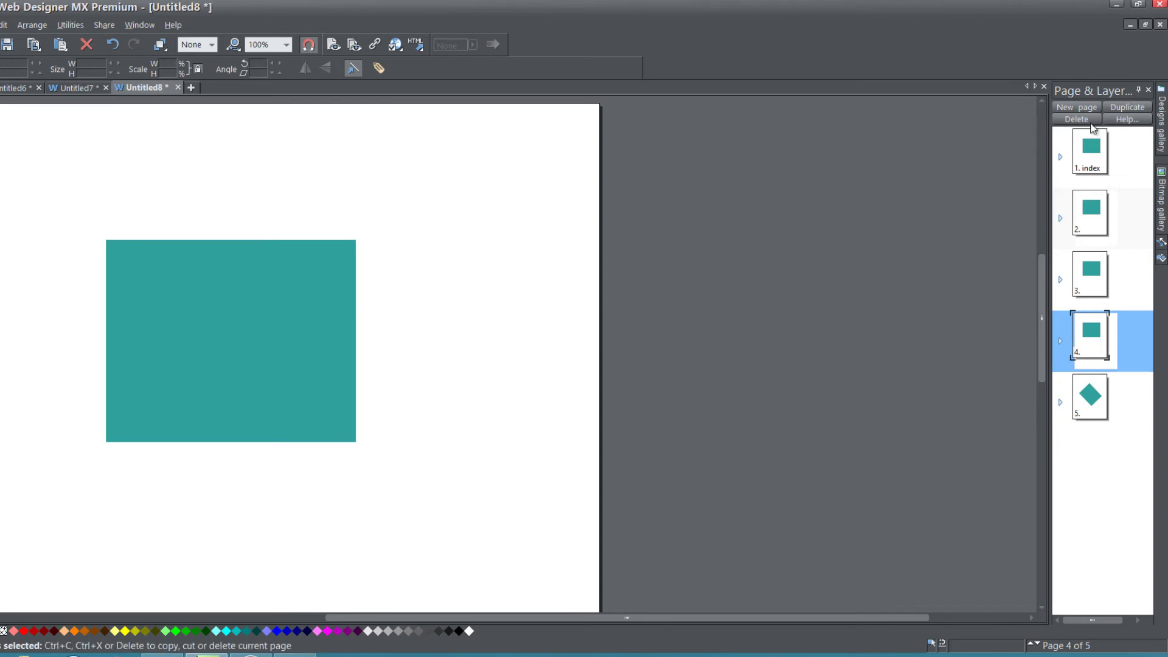
left_click(1083, 107)
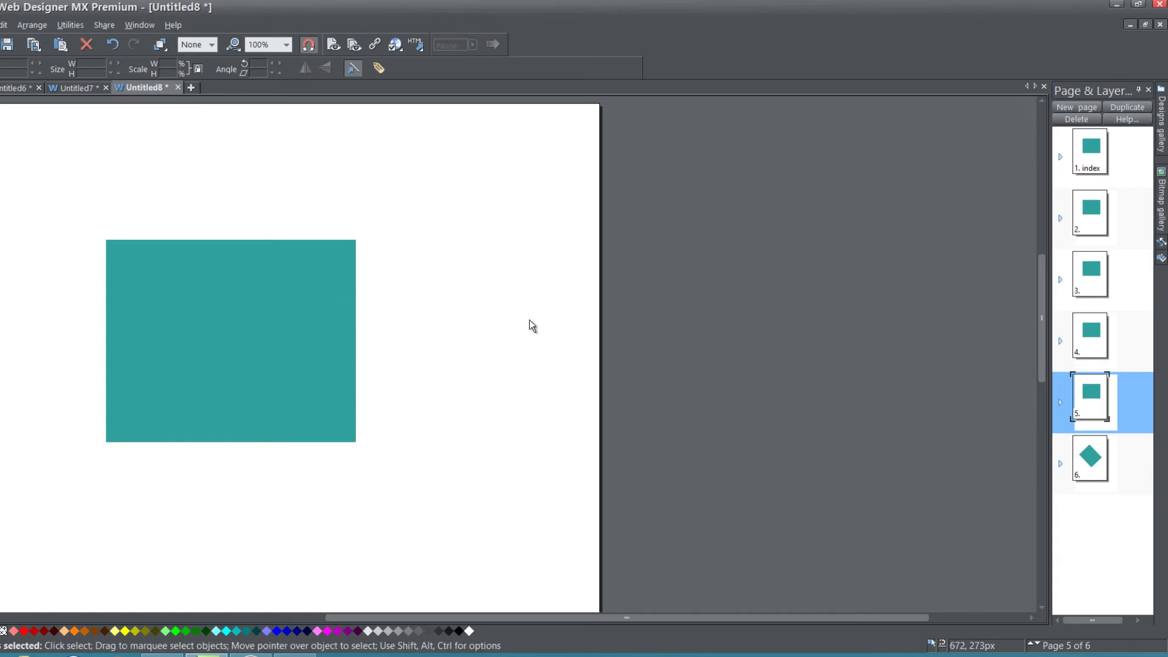
left_click_drag(322, 311, 235, 196)
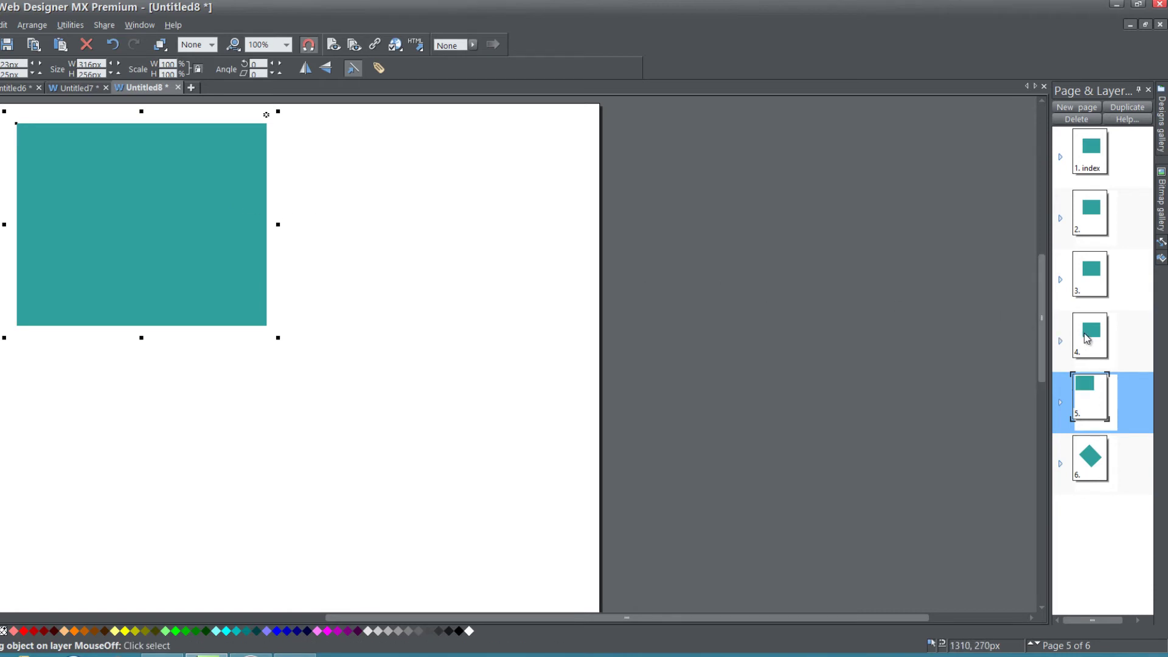
left_click_drag(1088, 338, 1087, 177)
left_click(1093, 474)
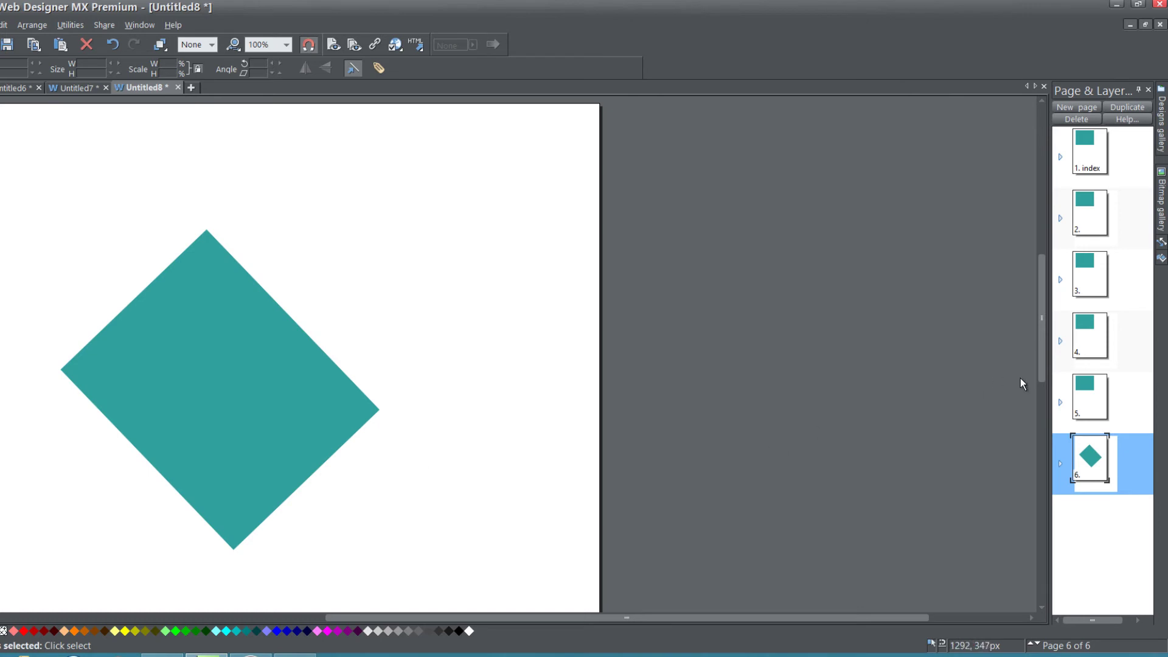
Add a blank seventh page after the diamond page and review pages 6, 7 and 5
left_click(1081, 112)
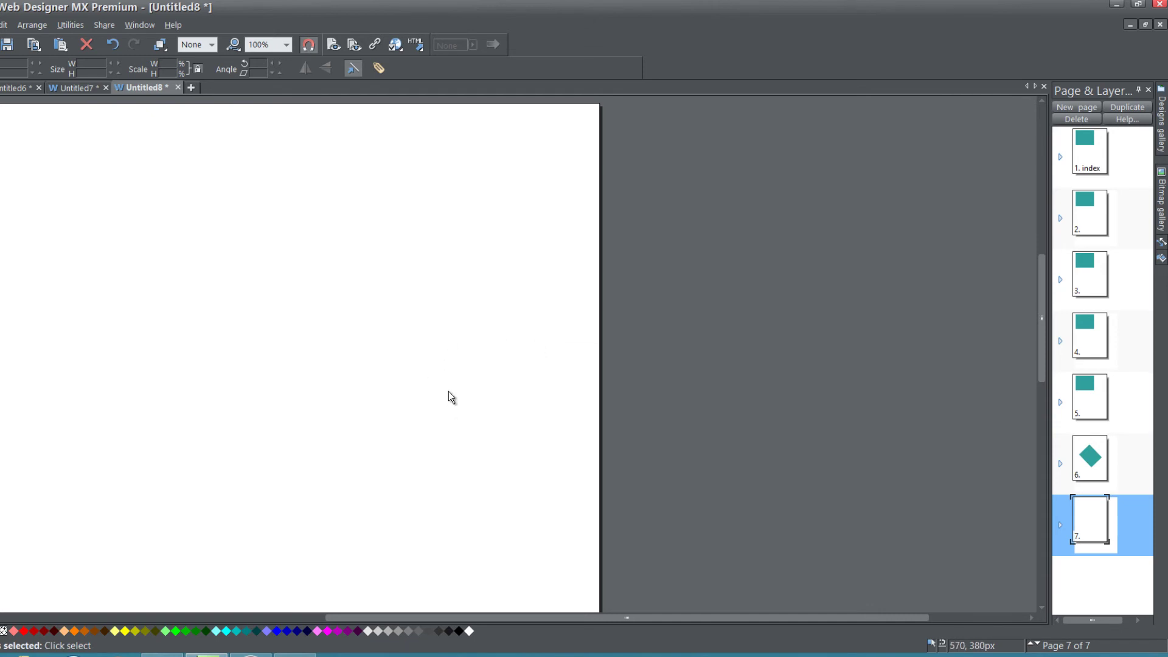
left_click_drag(630, 618, 565, 619)
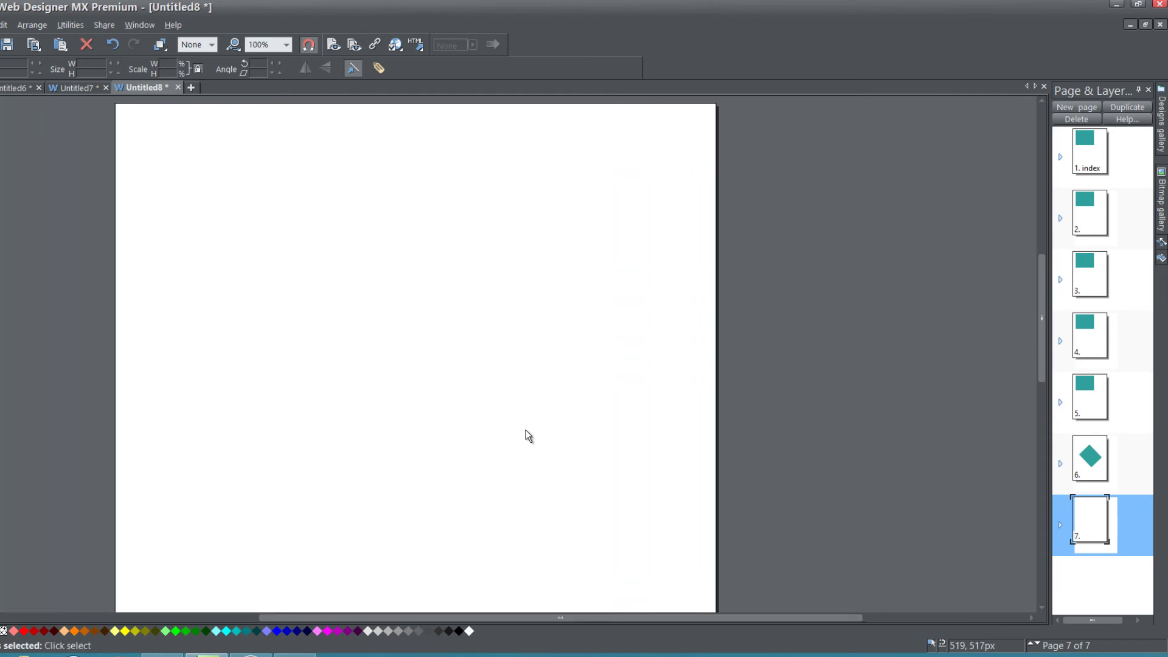
left_click(1100, 451)
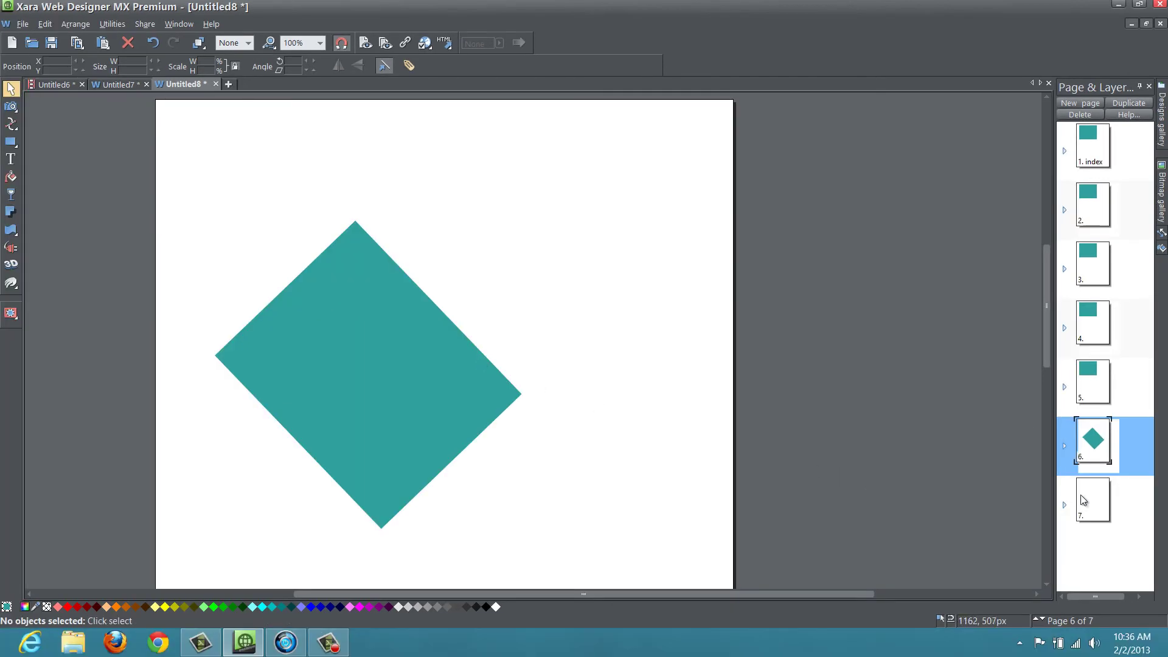
left_click(1089, 496)
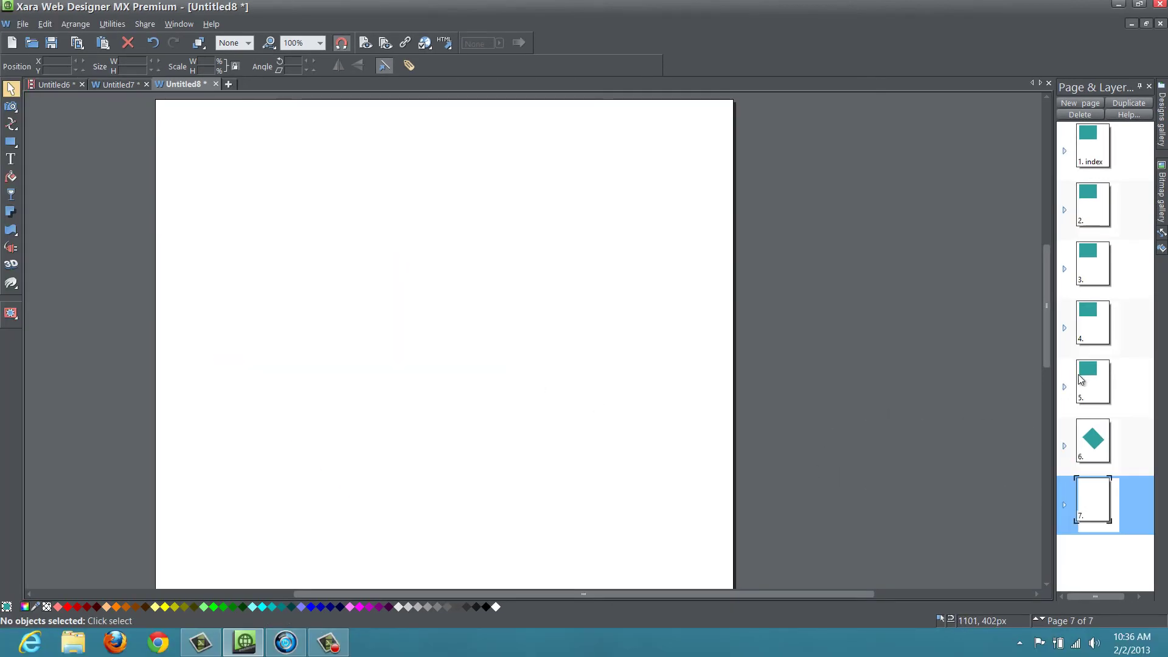
left_click(1096, 375)
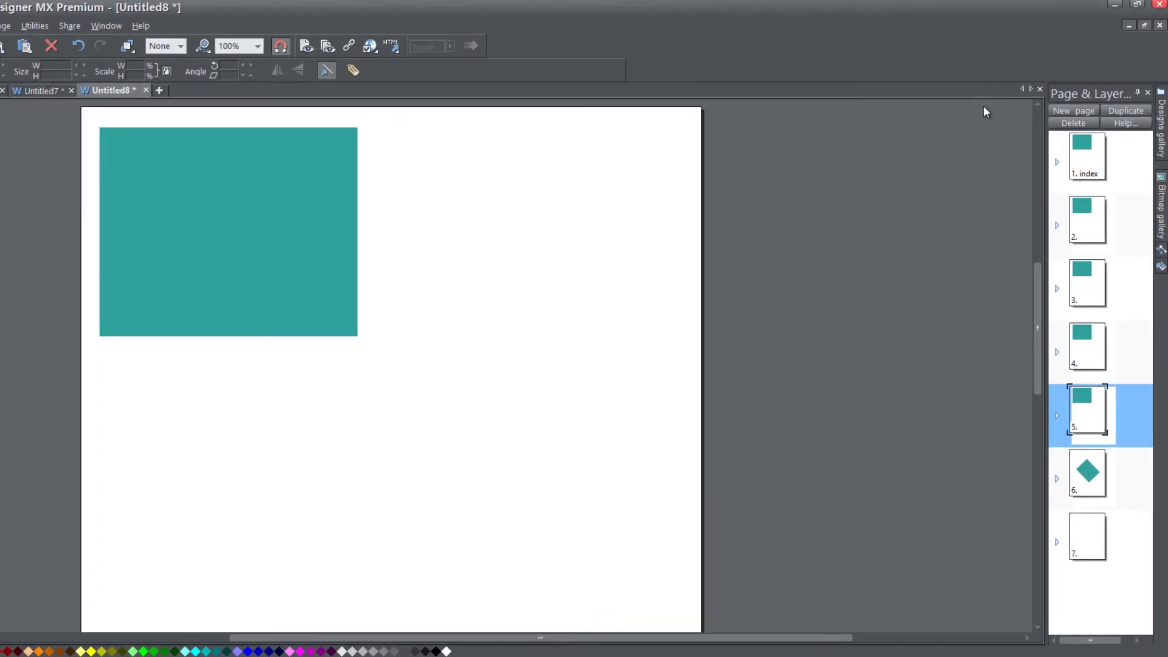
Insert a rectangle page after page 5, then check blank page 8 and page 6
left_click(1075, 110)
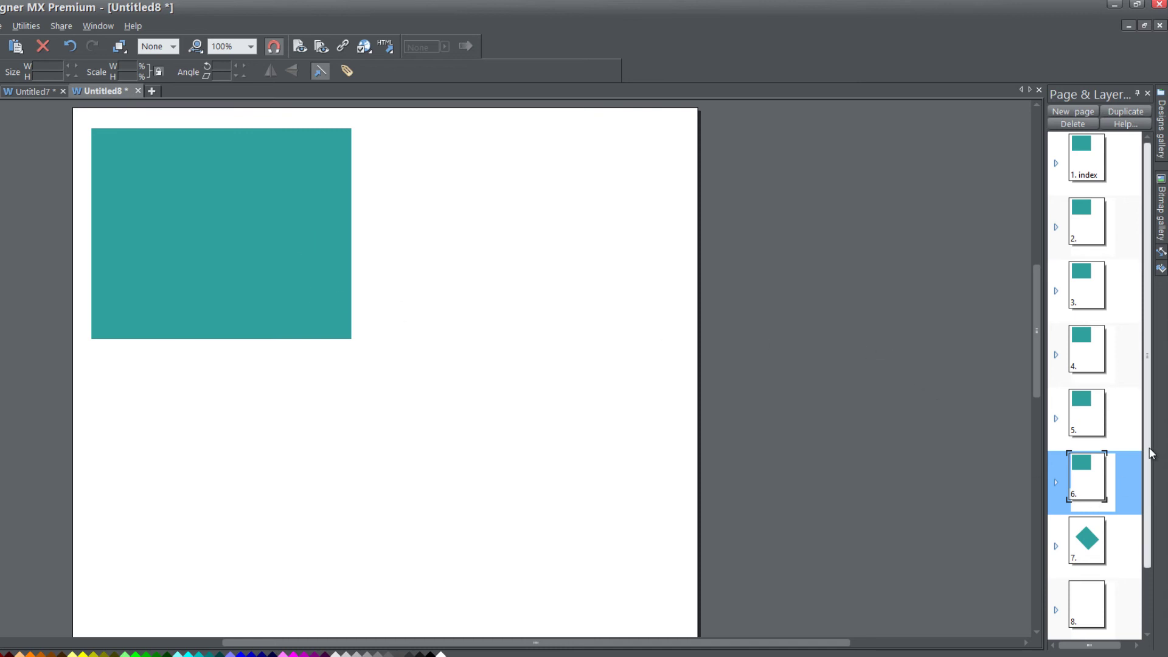
left_click_drag(1151, 455, 1149, 566)
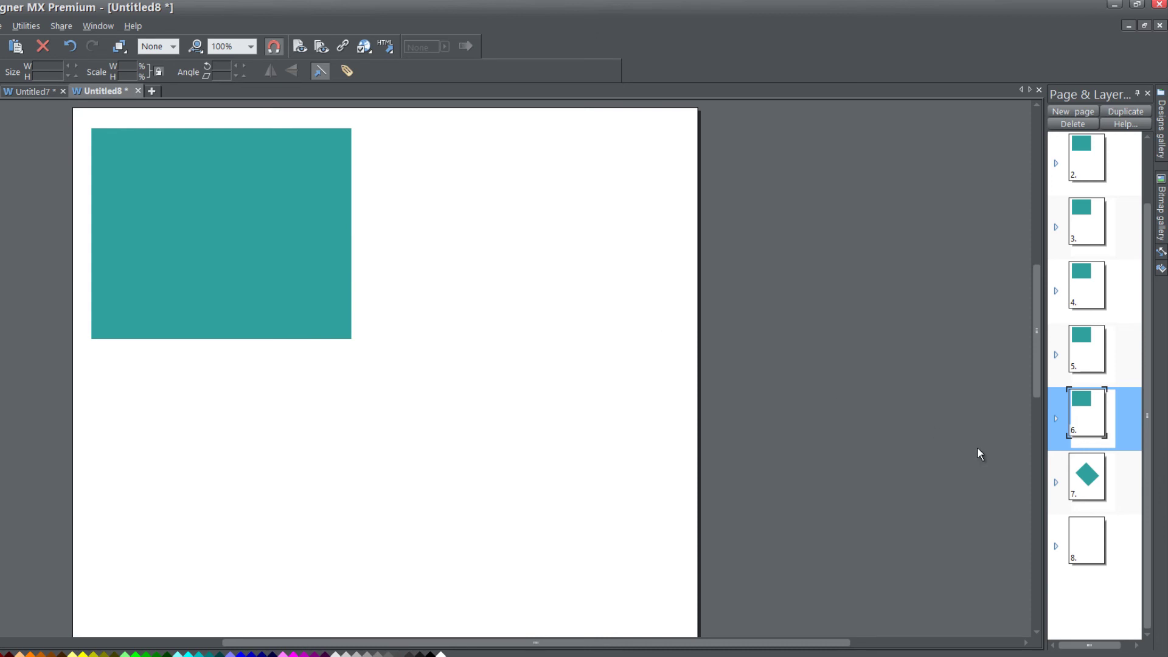
left_click(1075, 543)
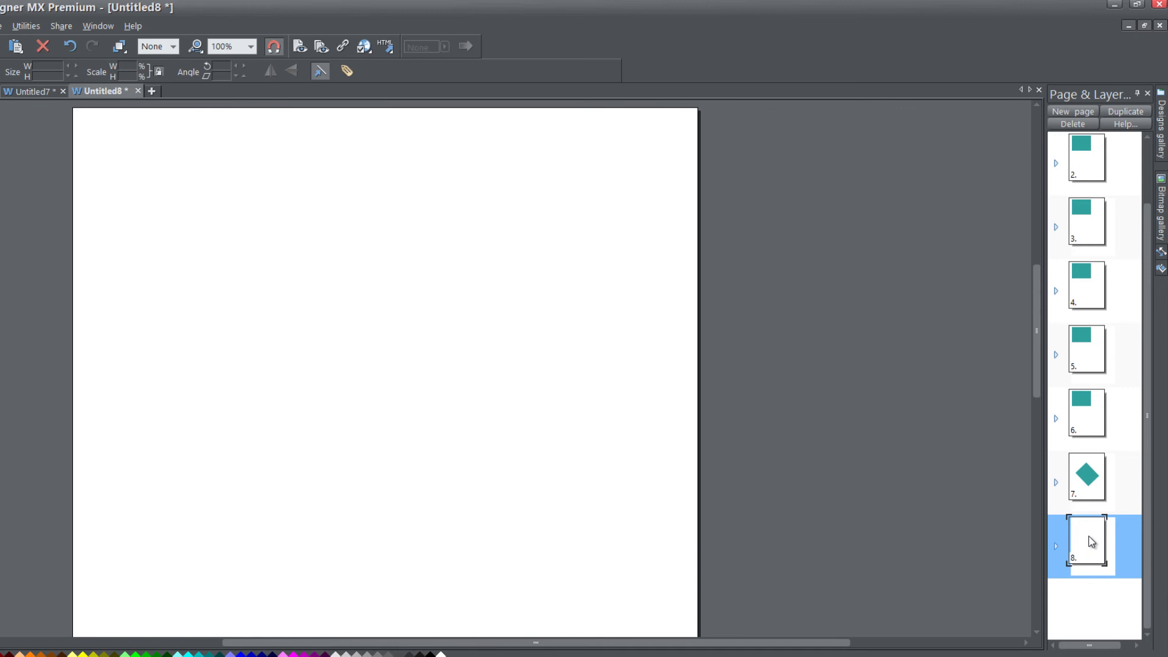
left_click(1096, 406)
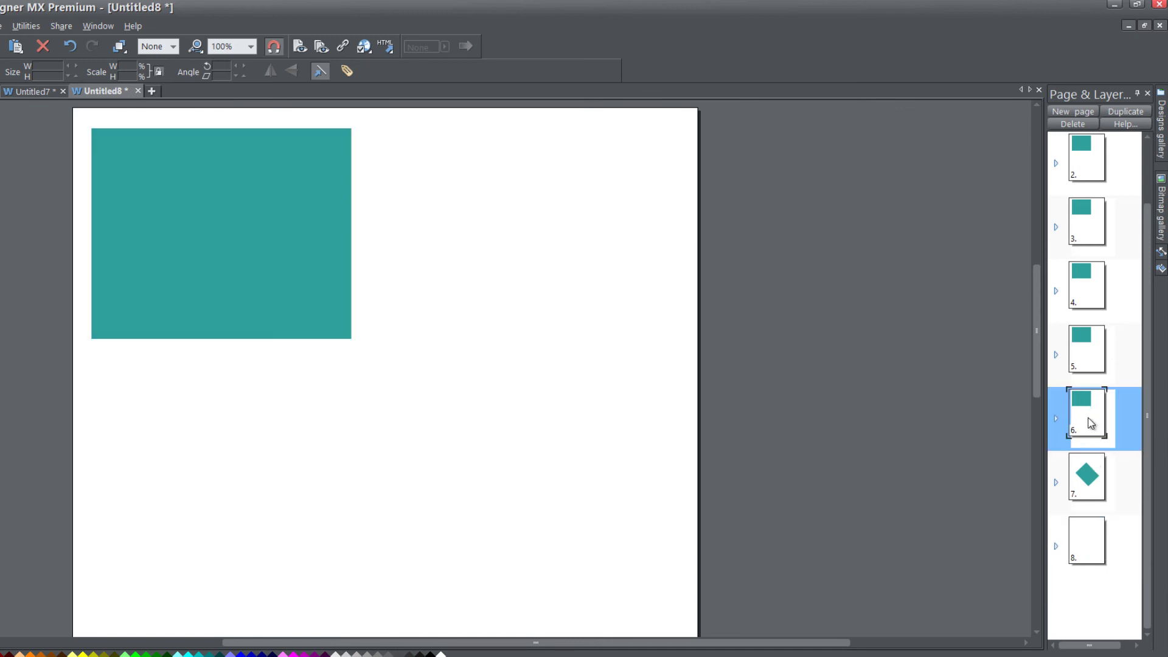
left_click(1088, 541)
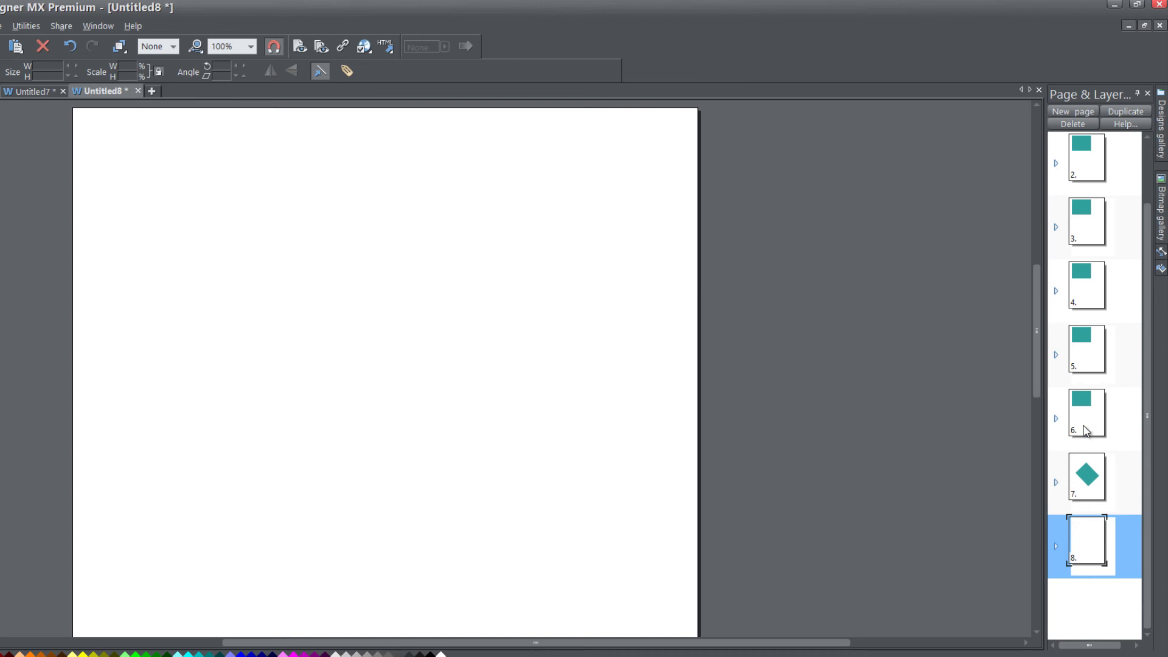
Add a blank page after page 8 and another rectangle page after page 6
left_click(1082, 115)
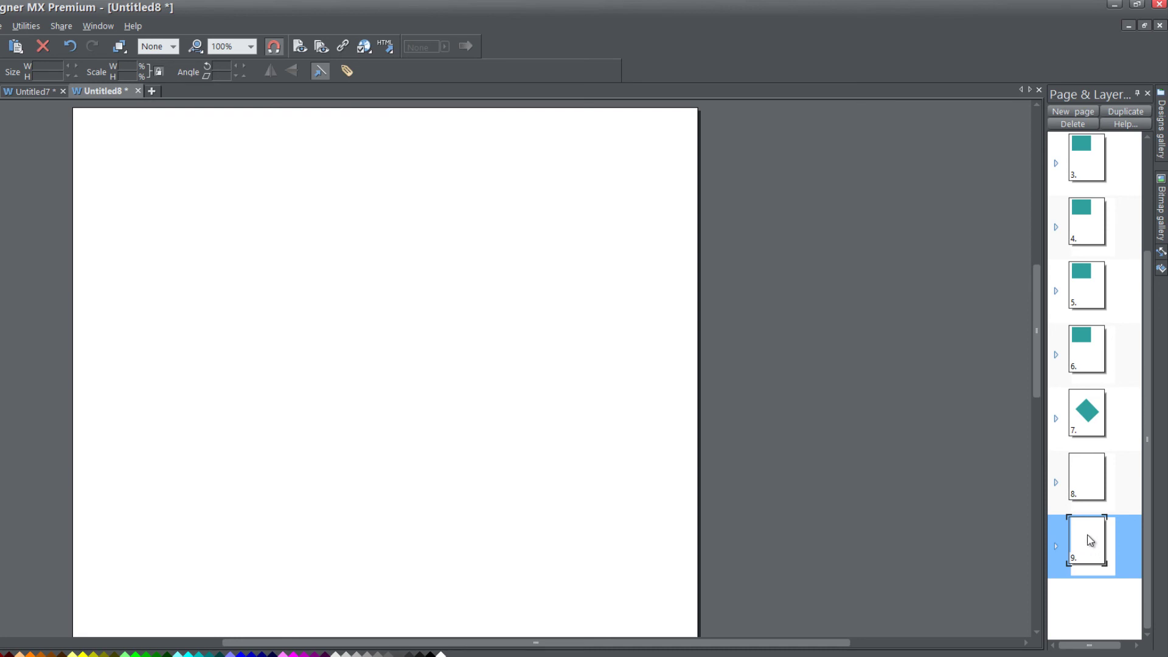
left_click(1090, 364)
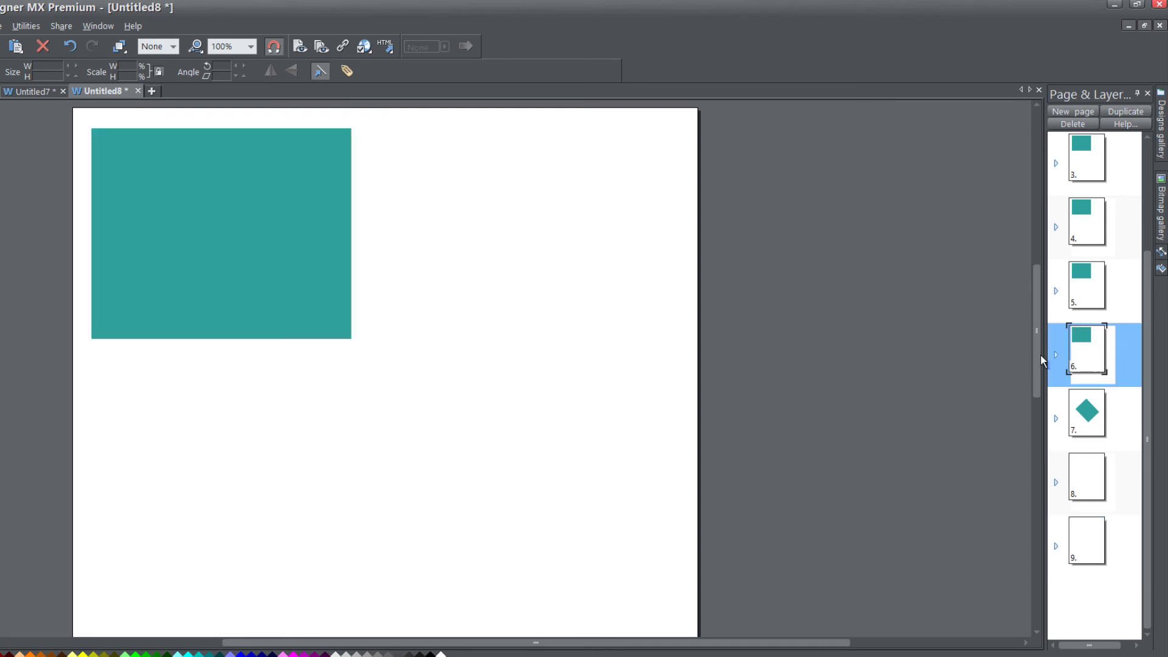
left_click(1061, 111)
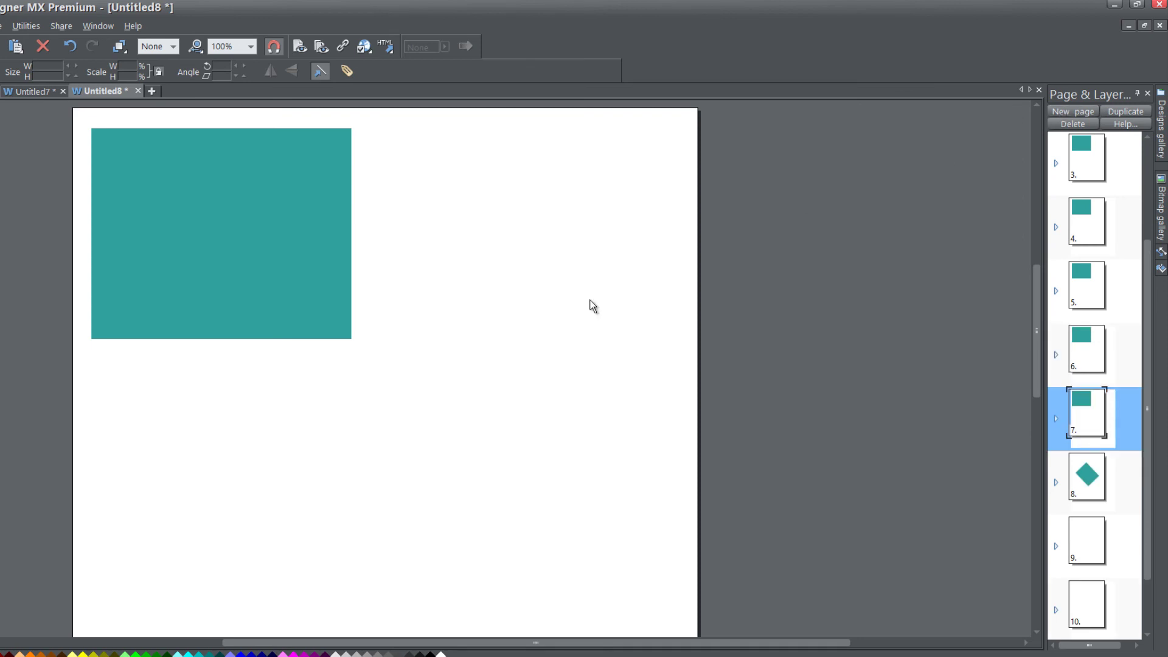